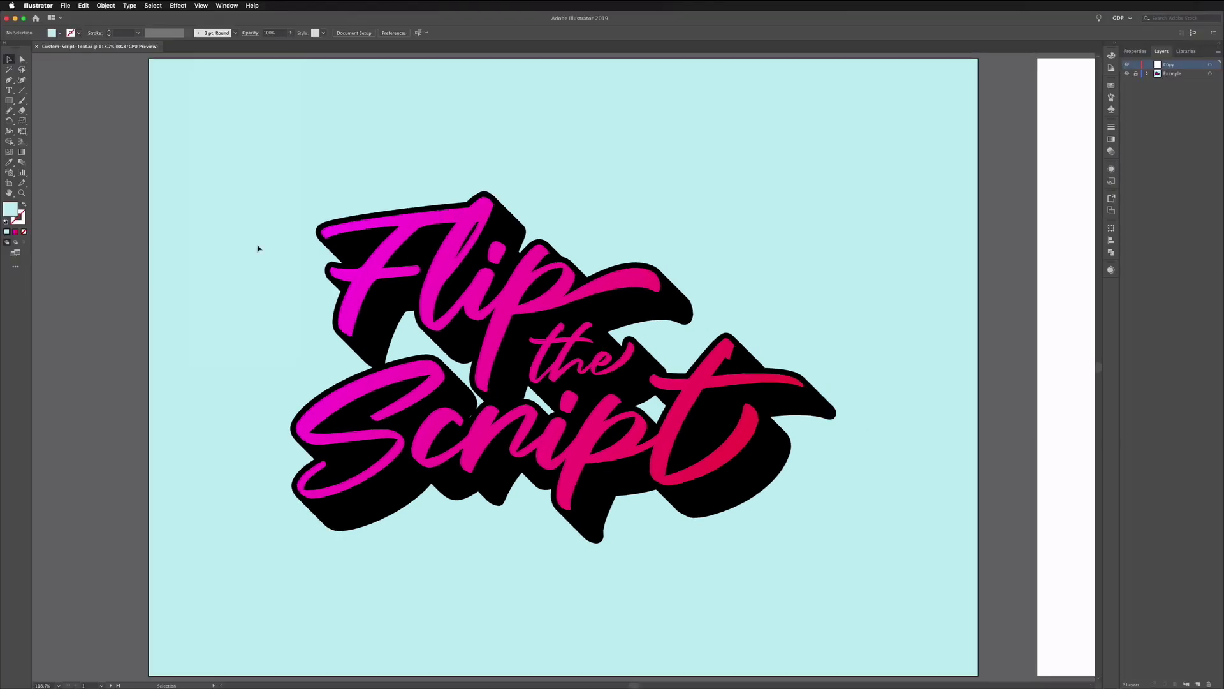
Step: Add the text "Flip the Script" on the blank artboard in 200 pt Fair Prosper Regular
{"action": "key", "text": "super+minus"}
{"action": "key", "text": "super+minus"}
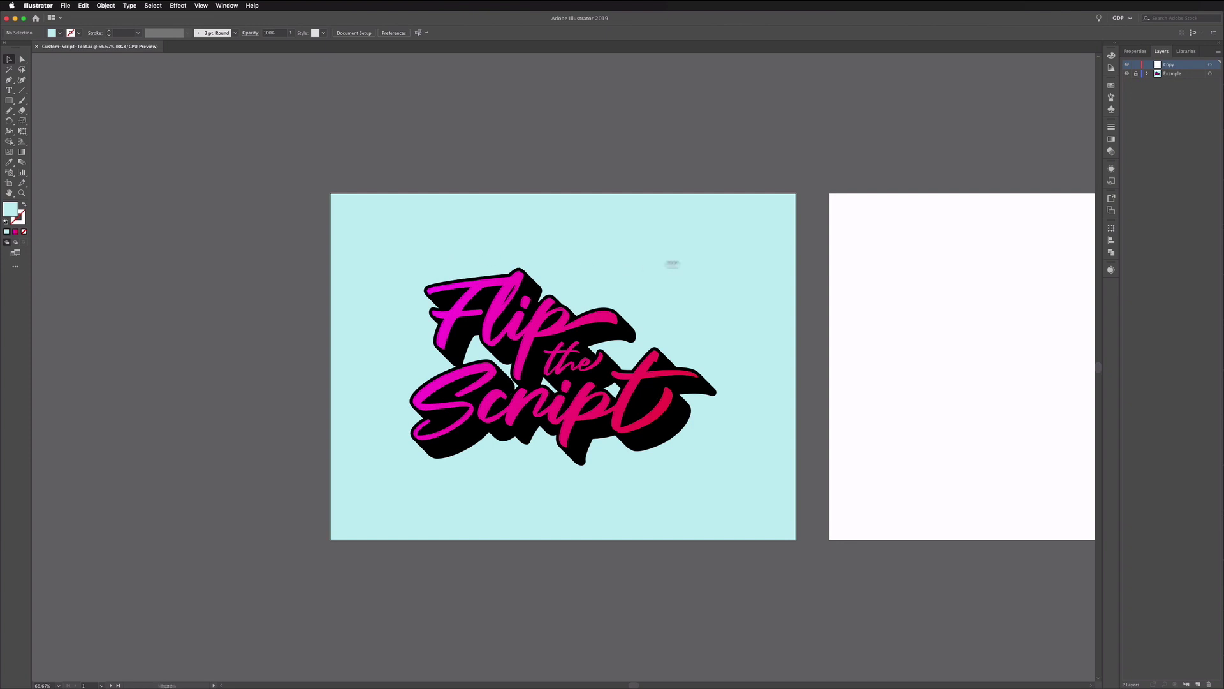
{"action": "left_click_drag", "start_coordinate": [789, 273], "coordinate": [492, 280]}
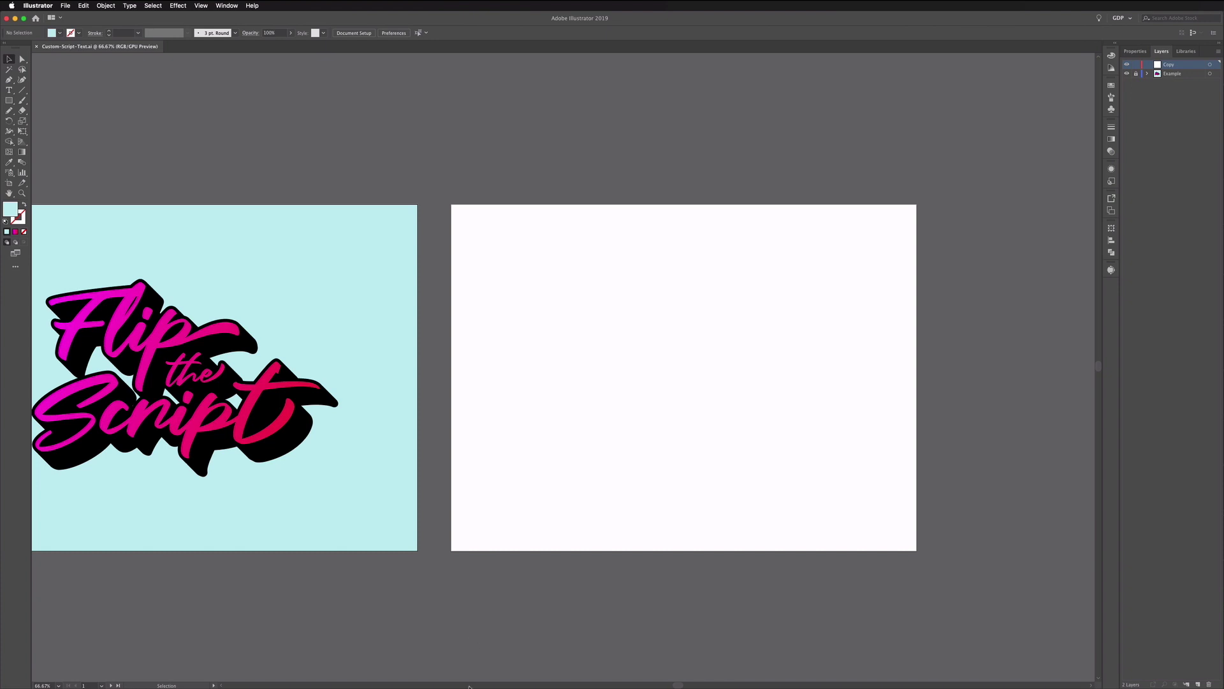
{"action": "left_click", "coordinate": [451, 645]}
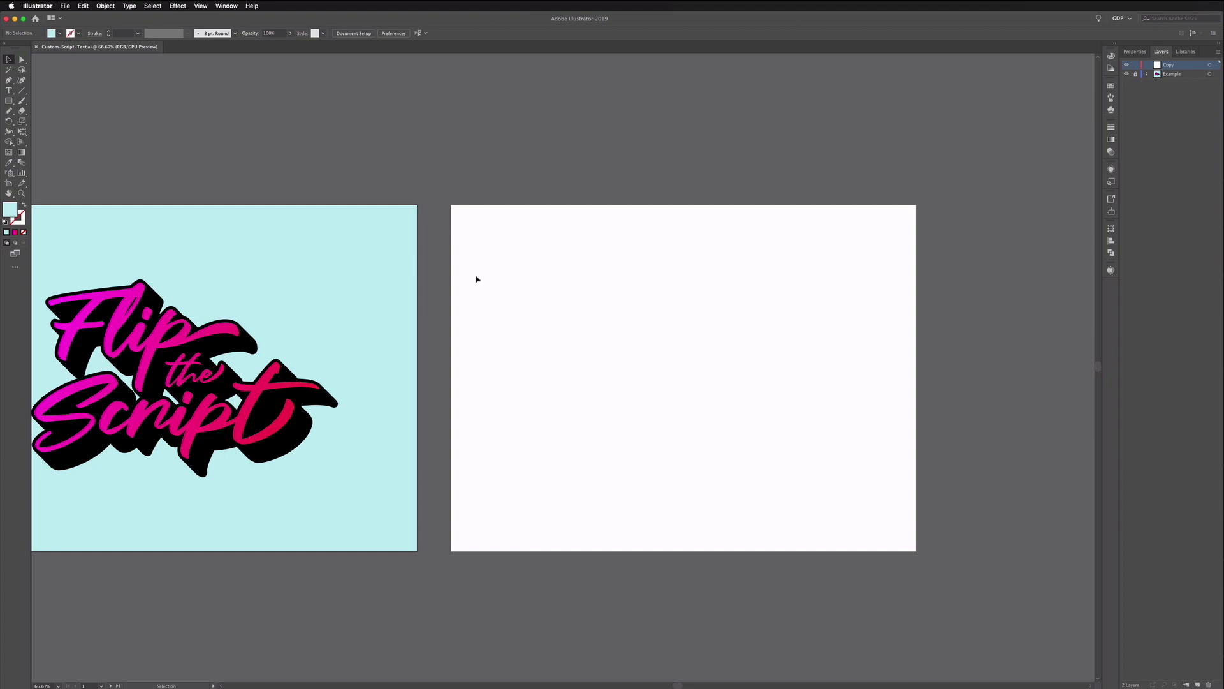
{"action": "key", "text": "t"}
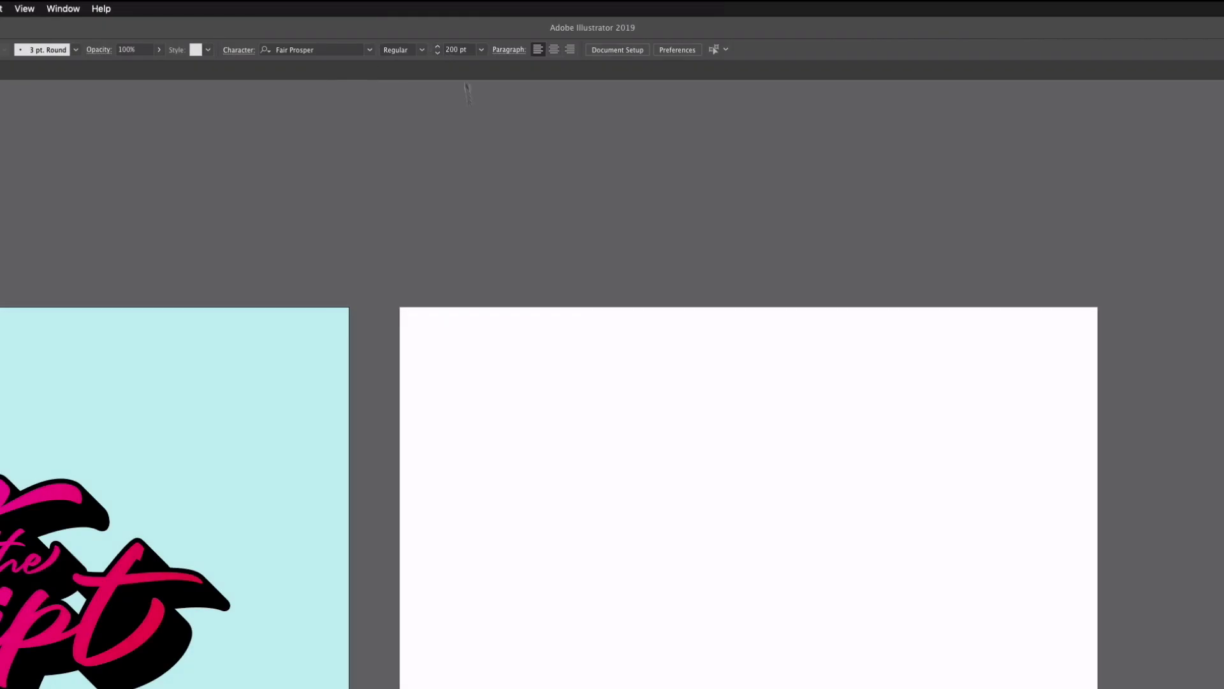
{"action": "left_click", "coordinate": [561, 457]}
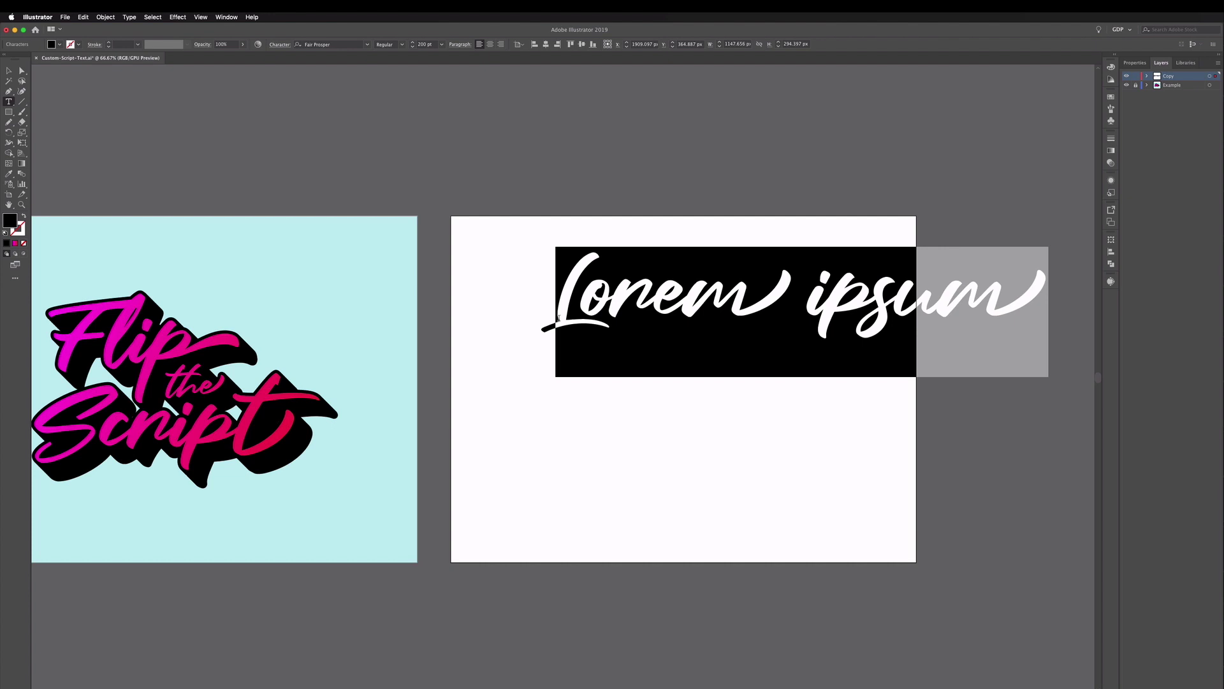
{"action": "type", "text": "Flip "}
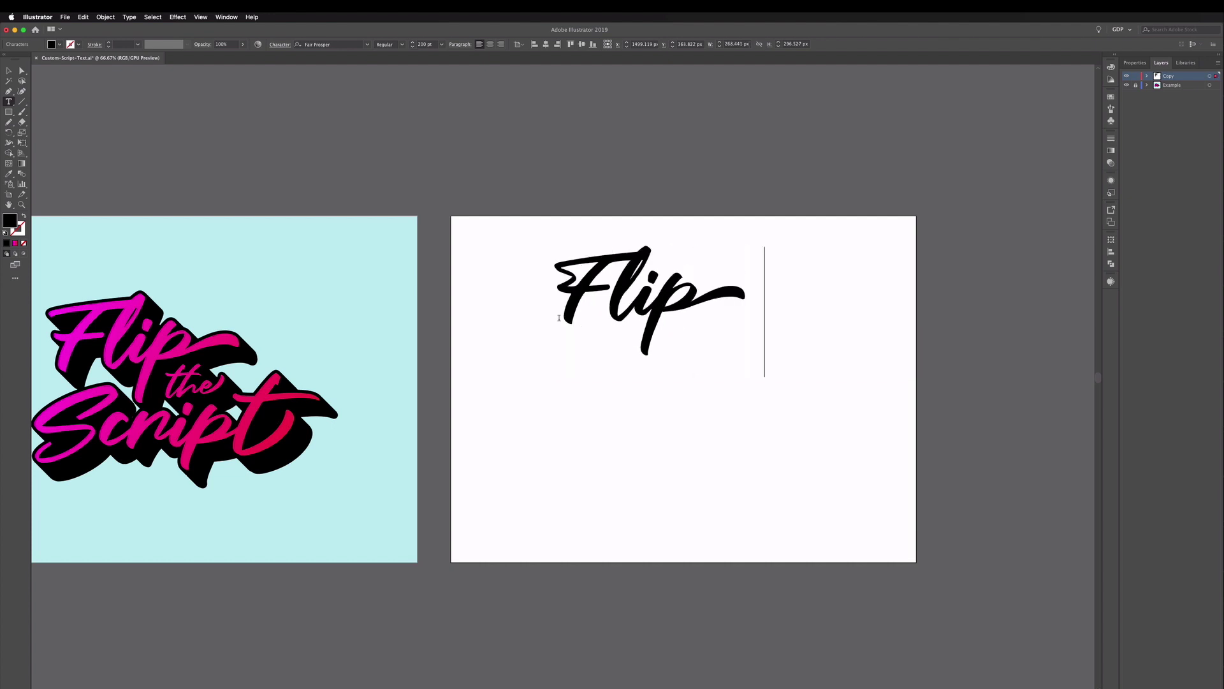
{"action": "type", "text": "the Script"}
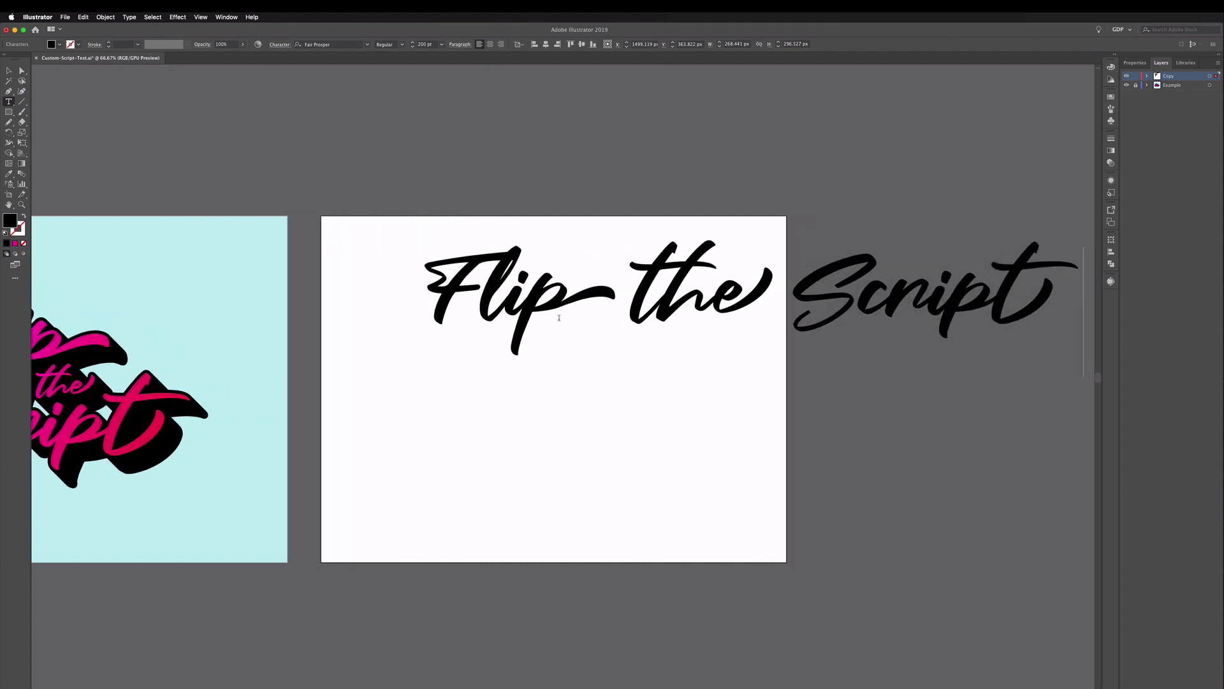
{"action": "key", "text": "Escape"}
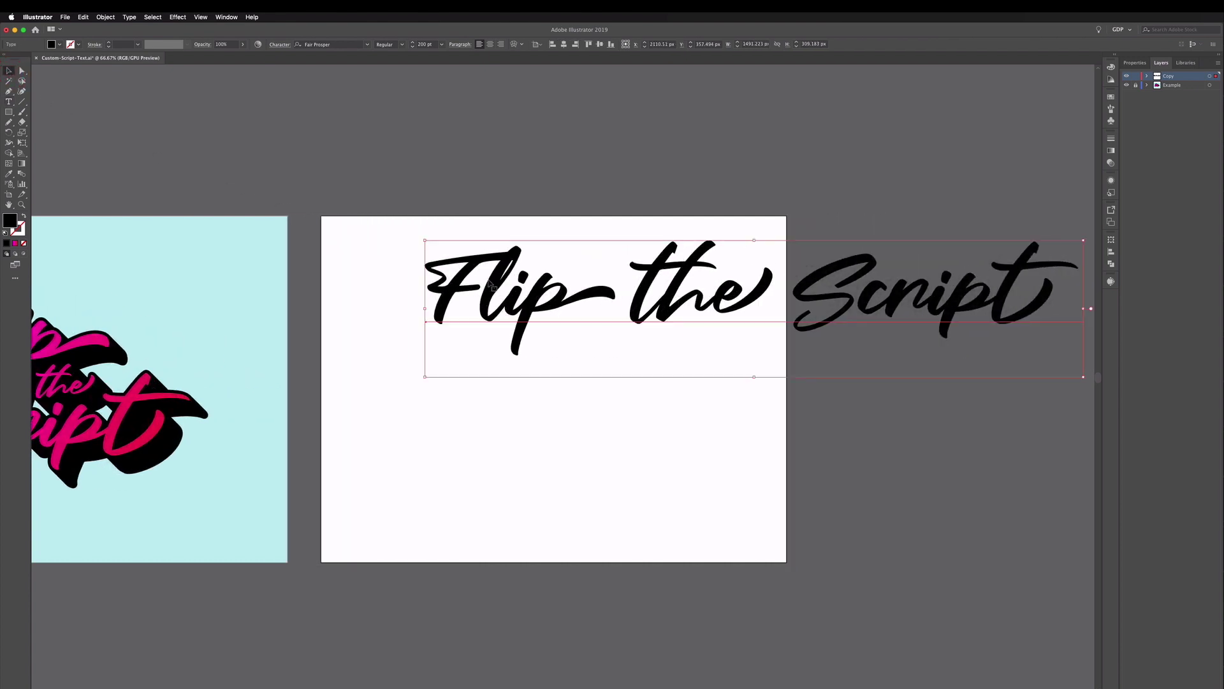
Step: Reposition the "Flip the Script" text nearer the artboard's left edge and convert it to outlines
{"action": "left_click_drag", "start_coordinate": [501, 281], "coordinate": [453, 303]}
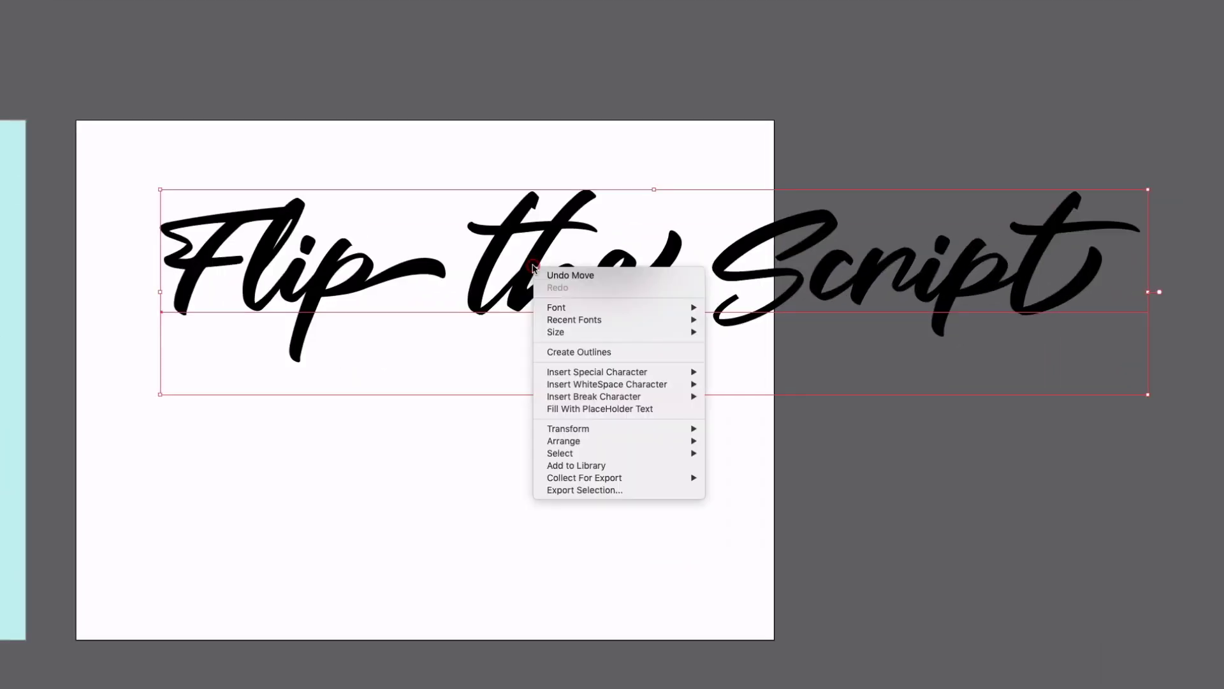
{"action": "right_click", "coordinate": [627, 317]}
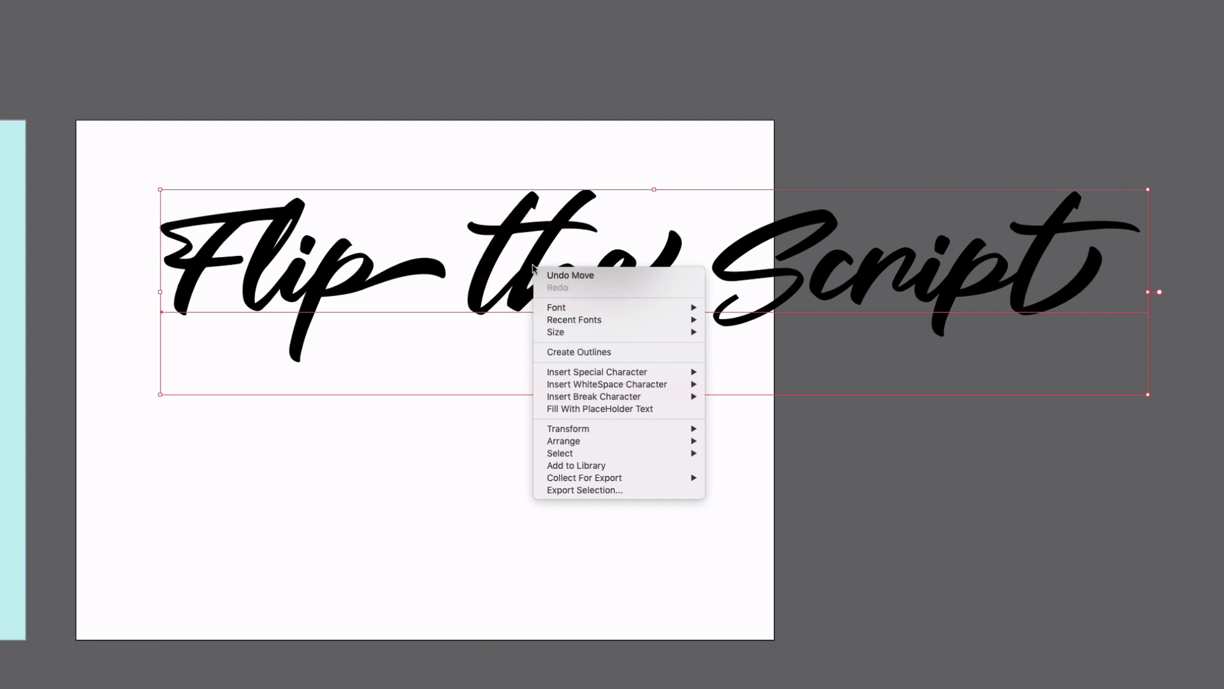
{"action": "left_click", "coordinate": [543, 353]}
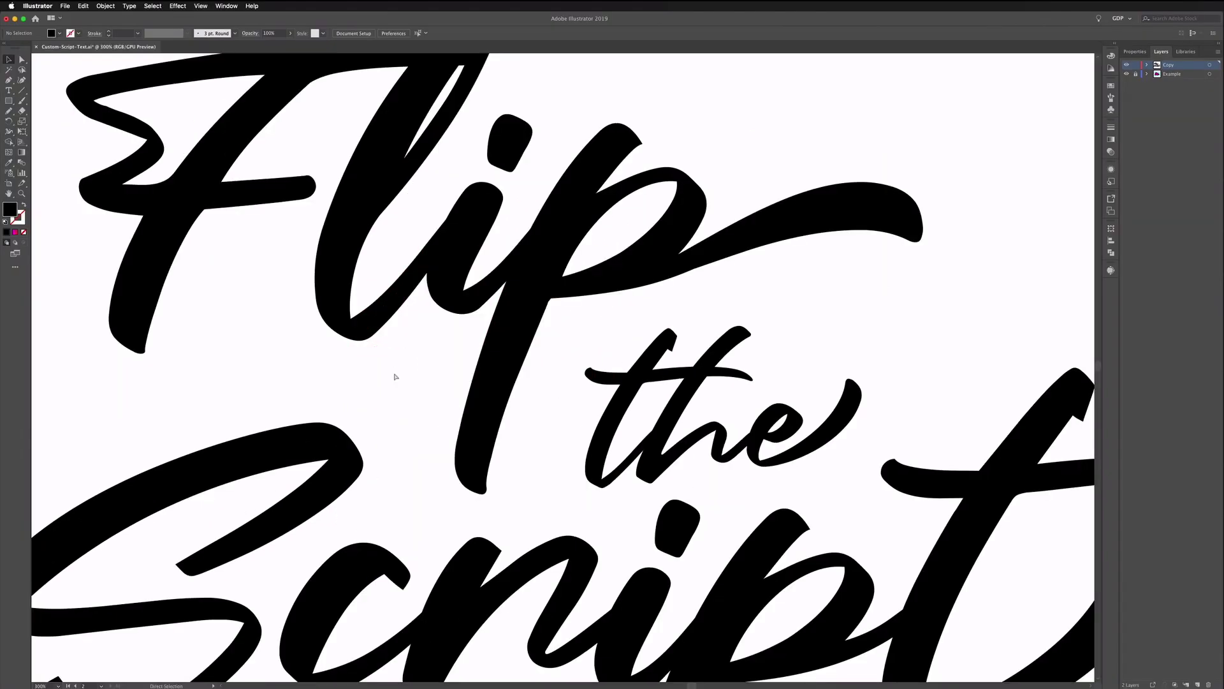
Step: Ungroup the outlined lettering so that the letters of "Flip" can be edited separately
{"action": "key", "text": "super+0"}
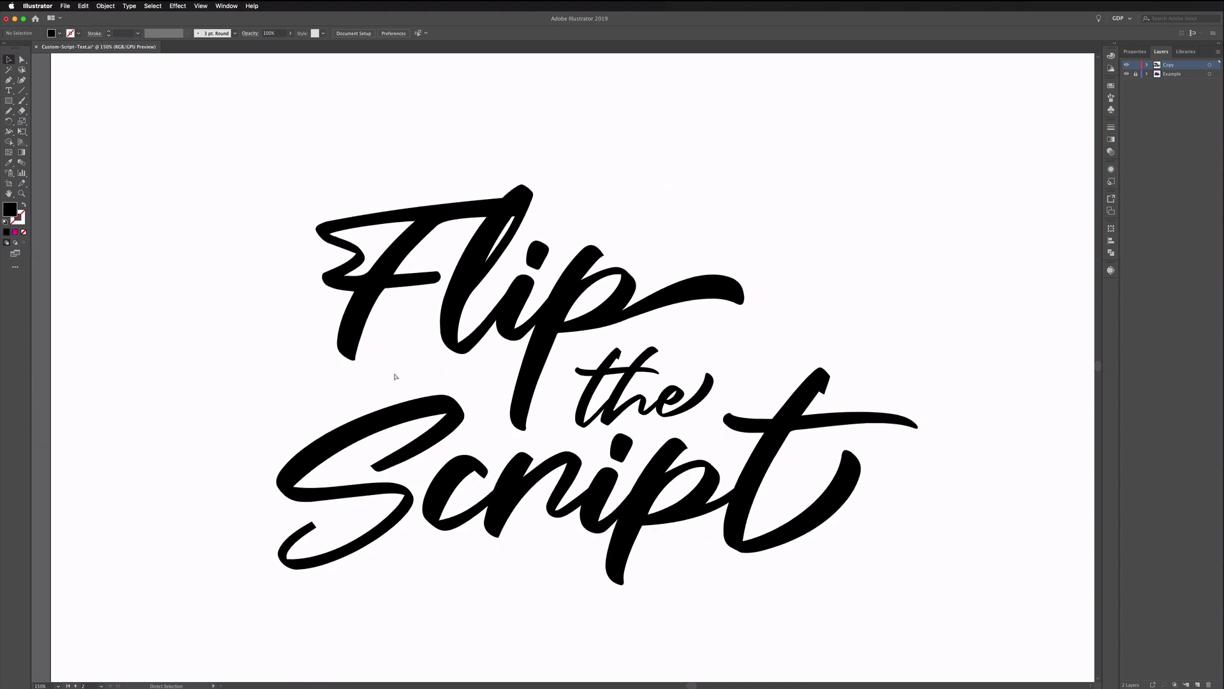
{"action": "key", "text": "super+equal"}
{"action": "key", "text": "super+equal"}
{"action": "key", "text": "super+equal"}
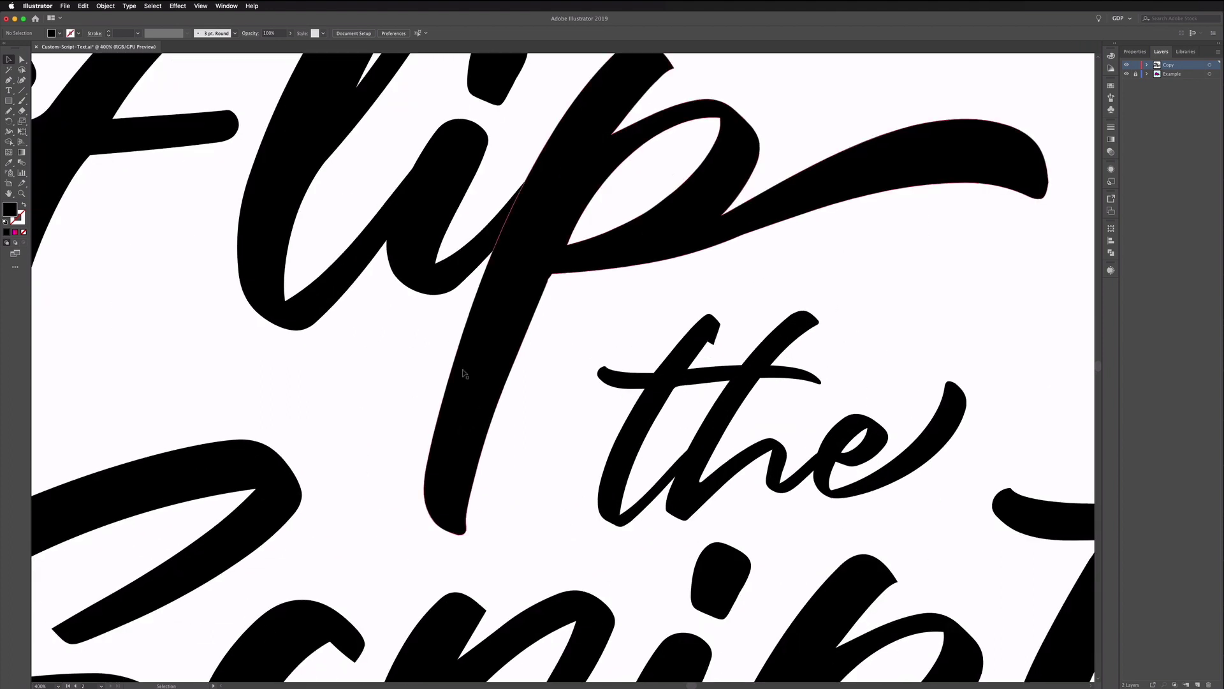
{"action": "left_click_drag", "start_coordinate": [388, 331], "coordinate": [510, 445]}
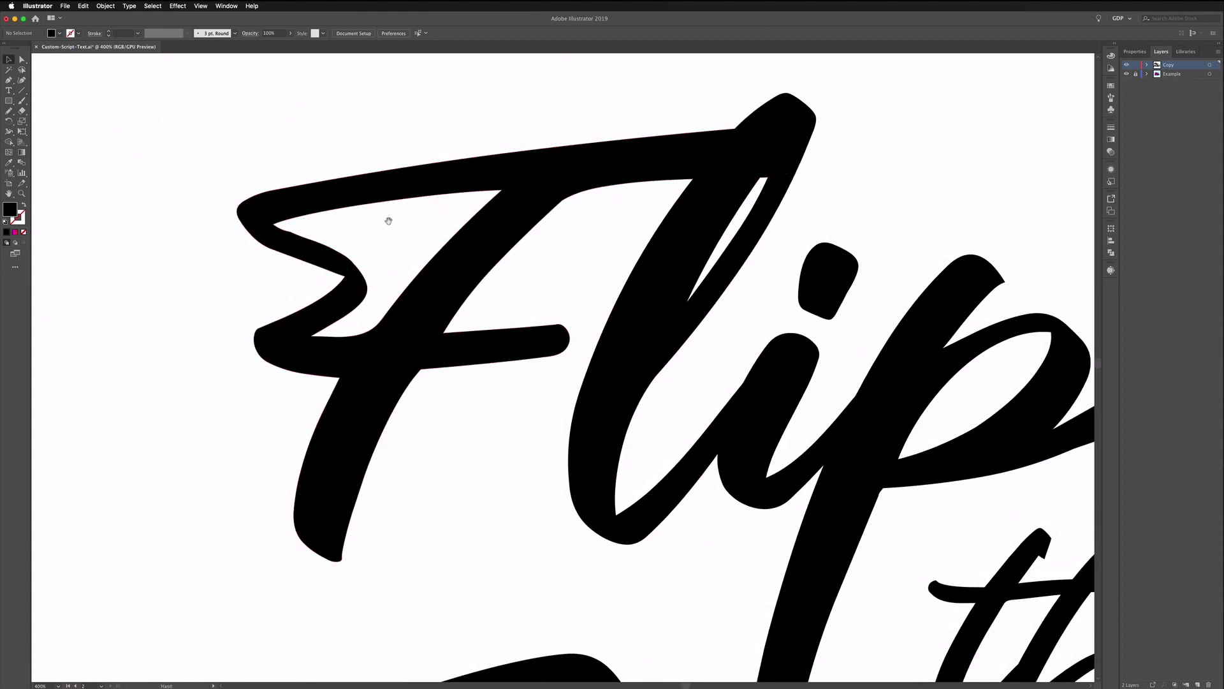
{"action": "left_click_drag", "start_coordinate": [388, 221], "coordinate": [437, 269]}
{"action": "left_click", "coordinate": [500, 300]}
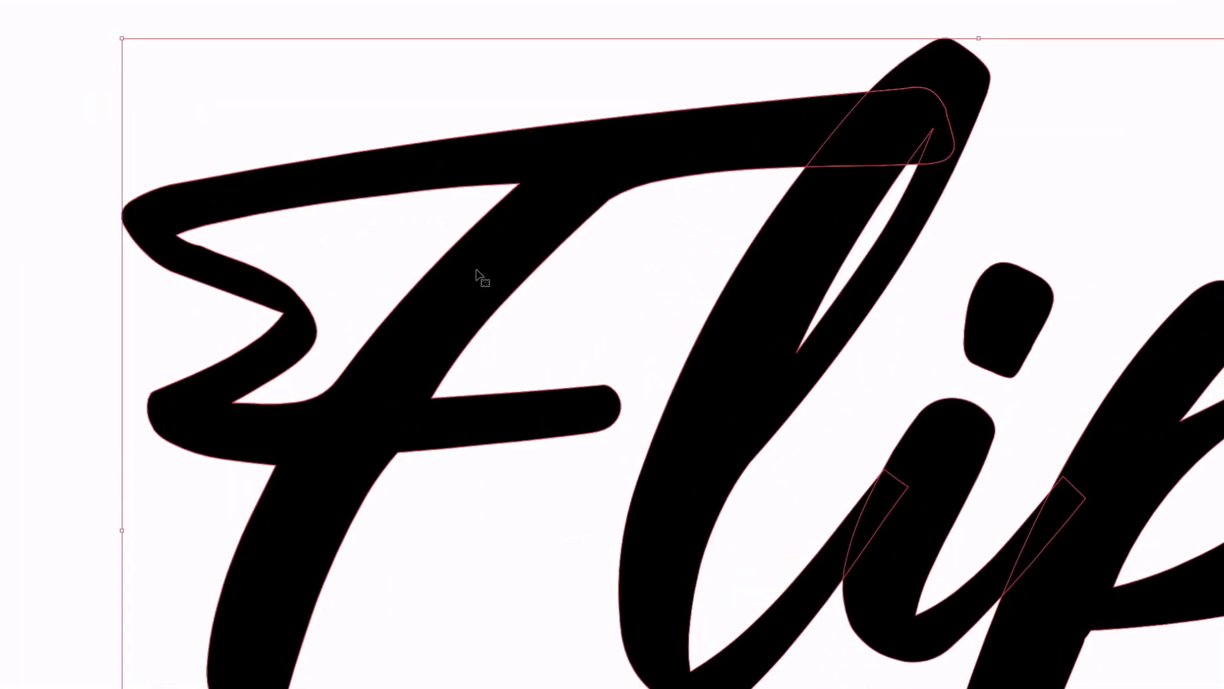
{"action": "right_click", "coordinate": [522, 295]}
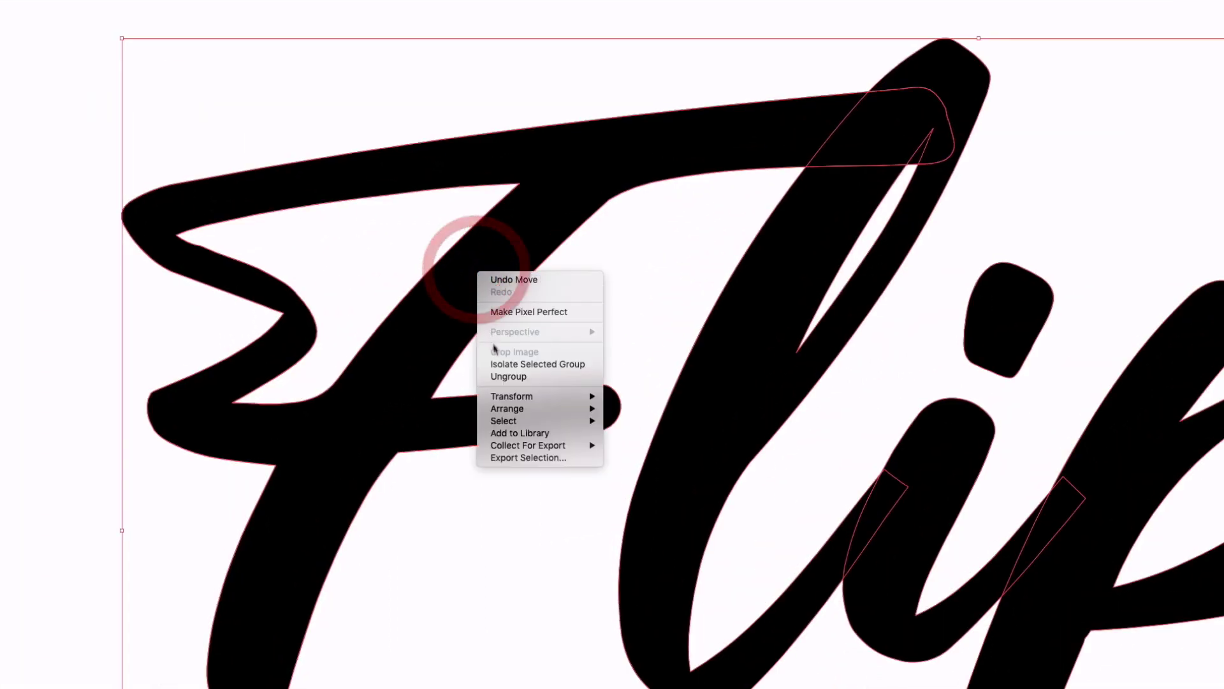
{"action": "left_click", "coordinate": [498, 376]}
Step: Draw a closed Pen shape over the curl linking the F's top bar and crossbar, following the curves of both strokes
{"action": "key", "text": "super+equal"}
{"action": "left_click_drag", "start_coordinate": [681, 432], "coordinate": [706, 445]}
{"action": "left_click_drag", "start_coordinate": [456, 380], "coordinate": [579, 427]}
{"action": "left_click", "coordinate": [347, 371]}
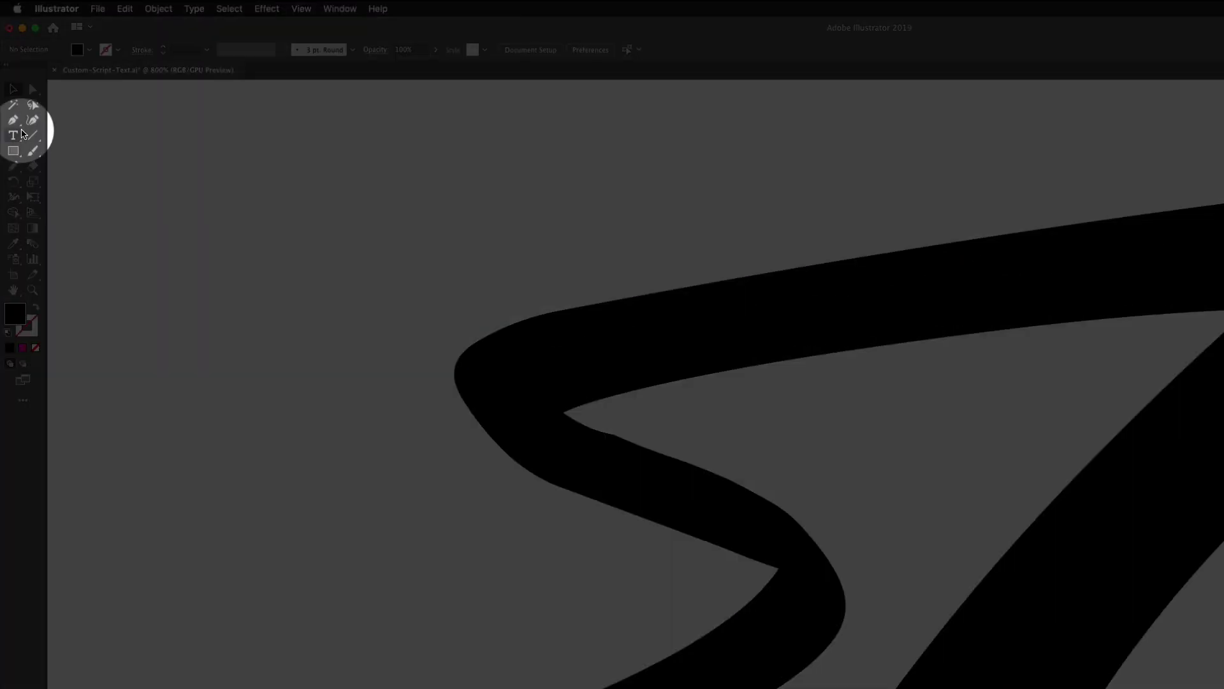
{"action": "key", "text": "p"}
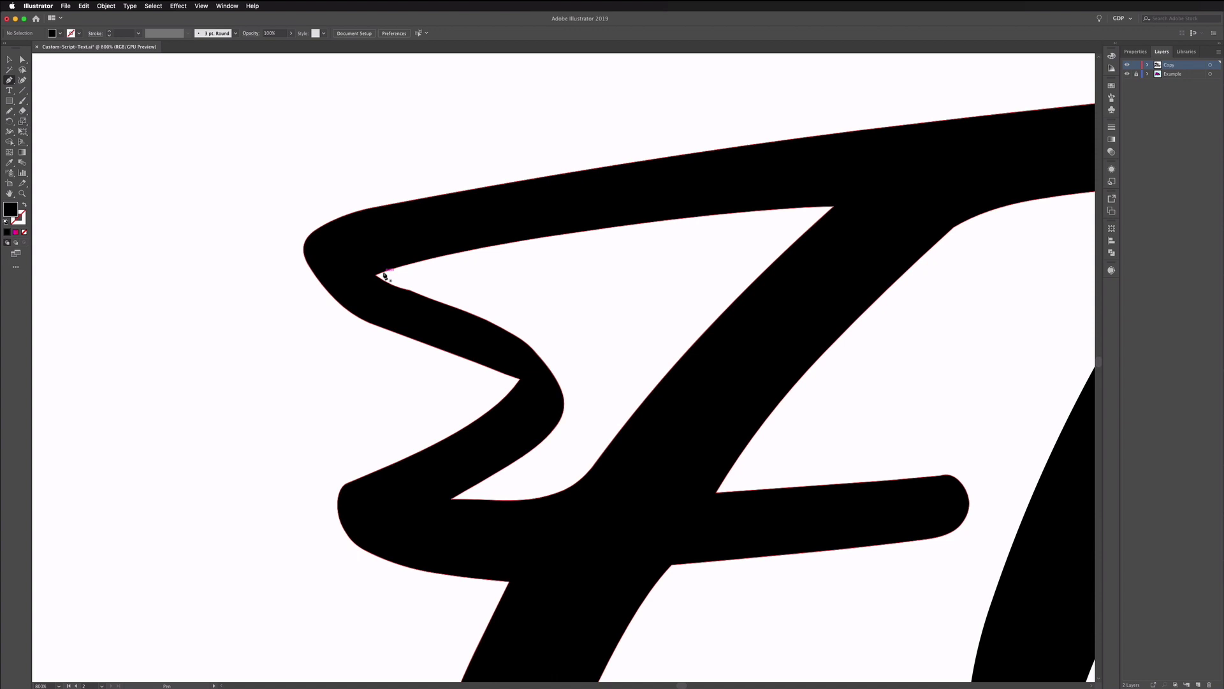
{"action": "left_click_drag", "start_coordinate": [383, 274], "coordinate": [292, 320]}
{"action": "left_click", "coordinate": [291, 320]}
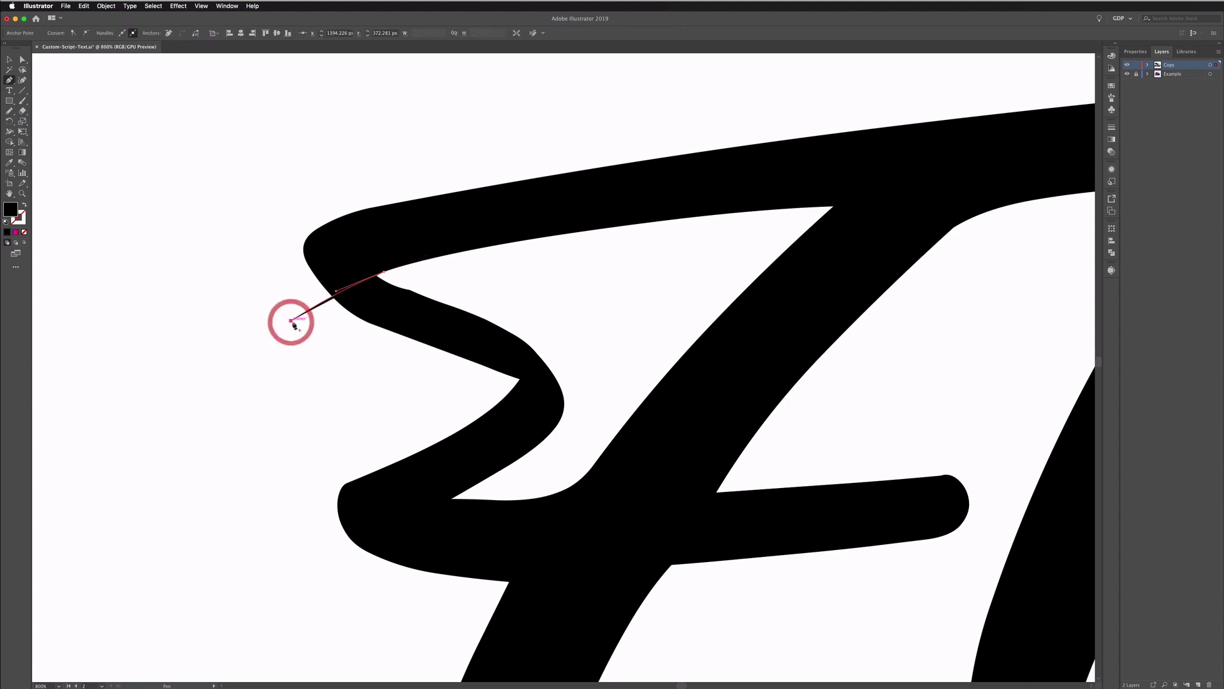
{"action": "left_click", "coordinate": [262, 431]}
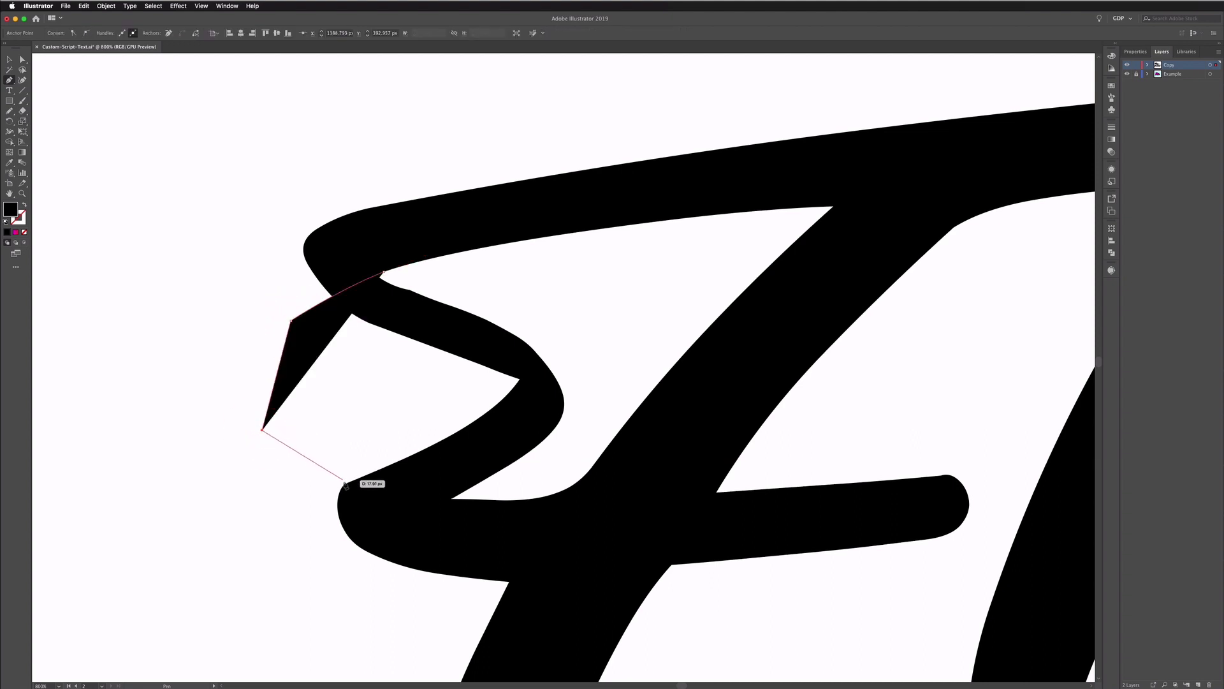
{"action": "left_click_drag", "start_coordinate": [345, 483], "coordinate": [494, 503]}
{"action": "left_click", "coordinate": [572, 452]}
{"action": "left_click", "coordinate": [598, 371]}
{"action": "left_click", "coordinate": [539, 317]}
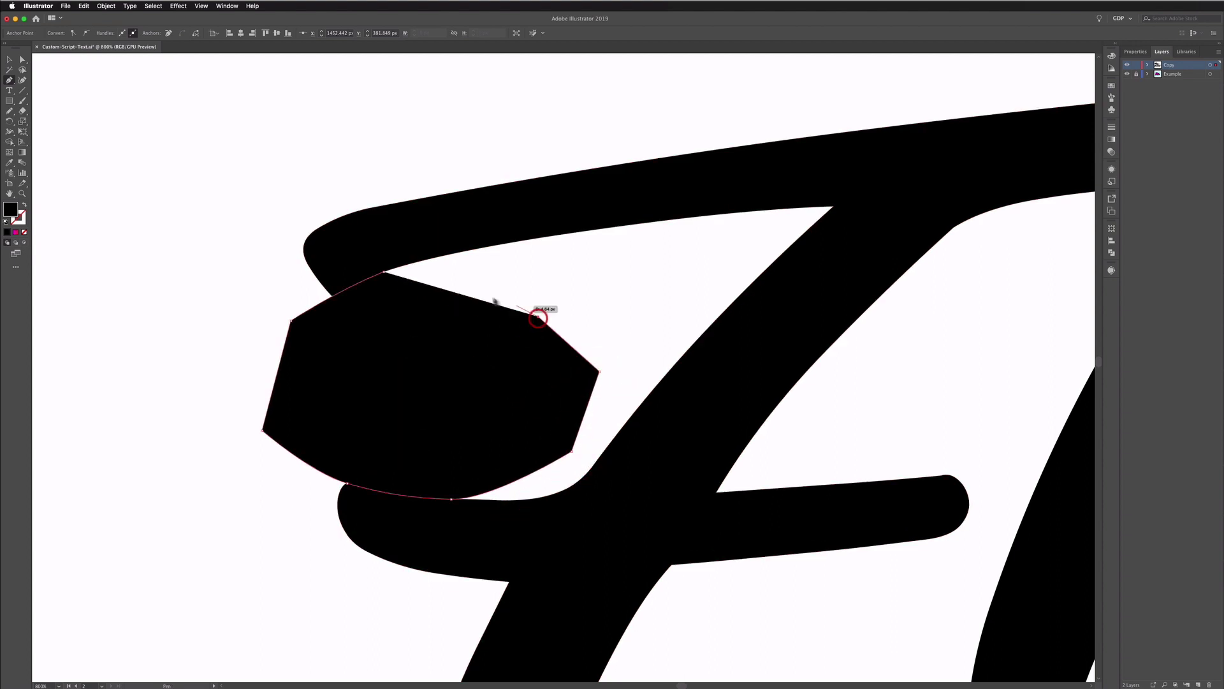
{"action": "left_click", "coordinate": [438, 278]}
{"action": "left_click", "coordinate": [383, 272]}
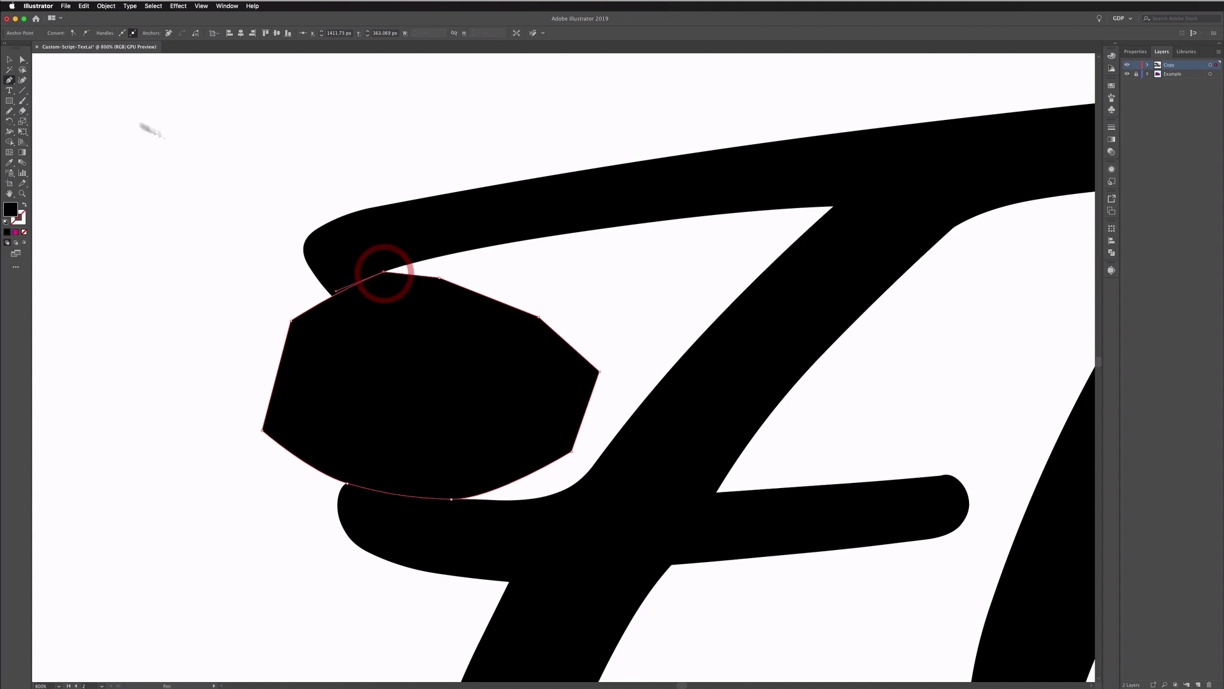
Step: Subtract the drawn shape from the letter F with Minus Front to remove the linking curl
{"action": "key", "text": "v"}
{"action": "left_click", "coordinate": [189, 185]}
{"action": "left_click_drag", "start_coordinate": [275, 217], "coordinate": [424, 366]}
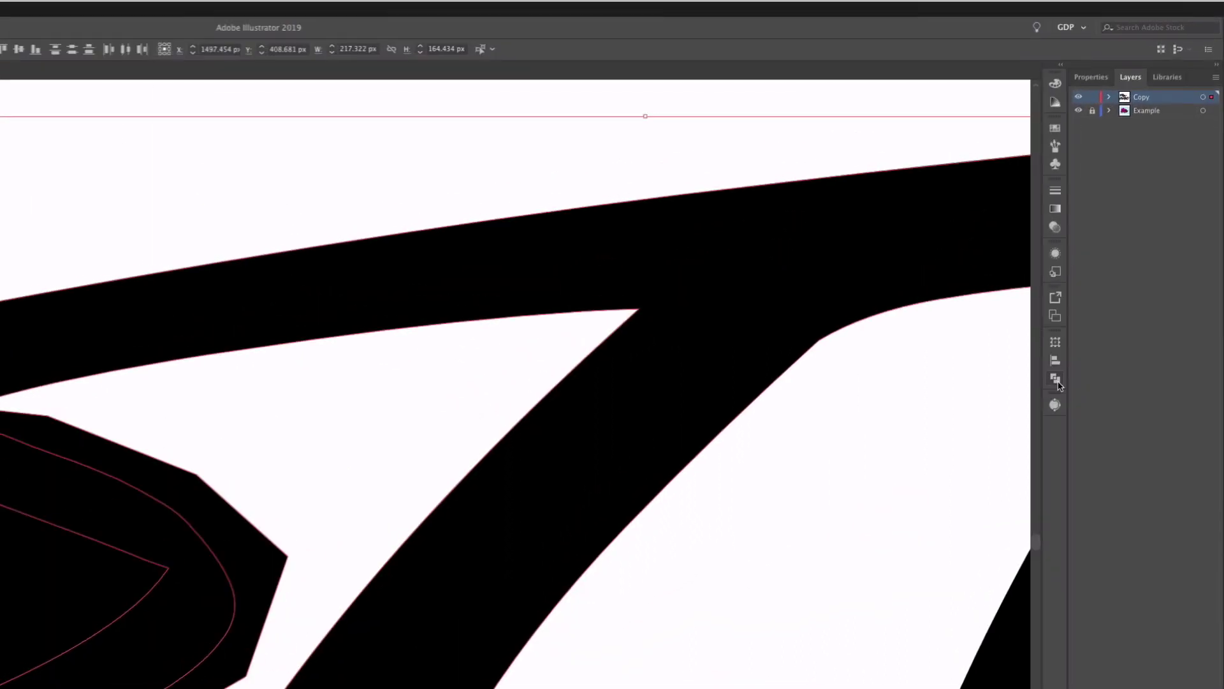
{"action": "left_click", "coordinate": [1111, 252]}
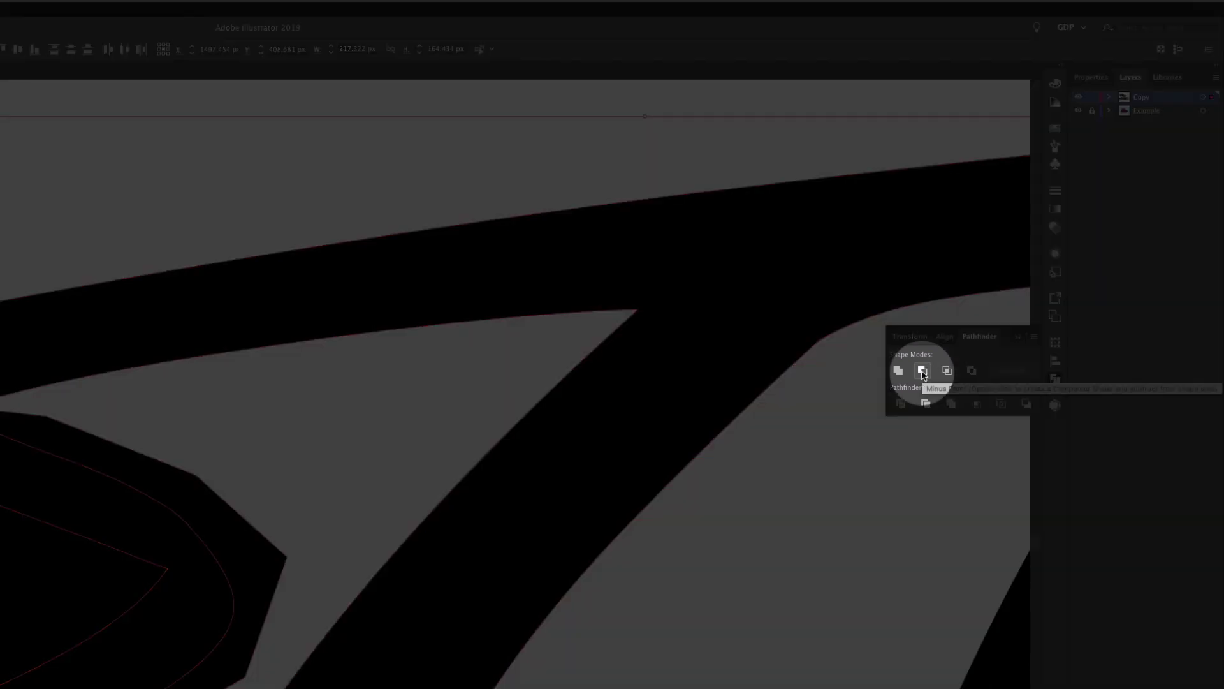
{"action": "left_click", "coordinate": [923, 373]}
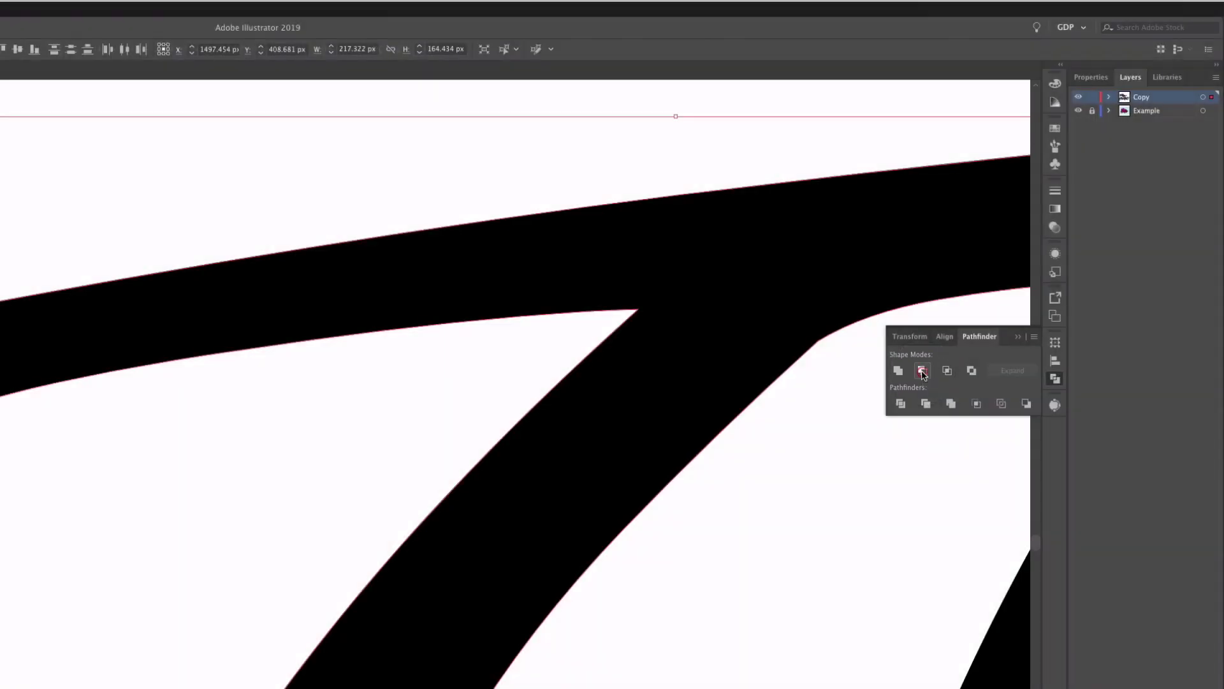
{"action": "left_click", "coordinate": [486, 319]}
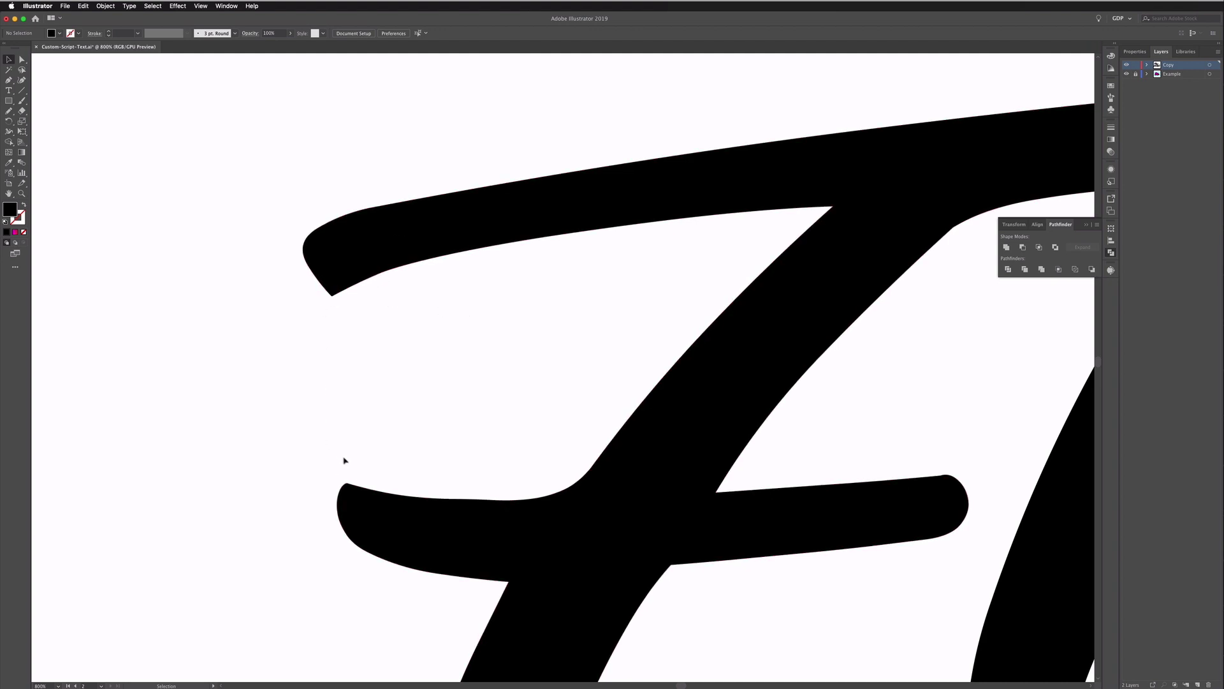
Step: Remove surplus anchor points along the upper edge of the F's crossbar, left of the stem, to smooth its curve
{"action": "left_click", "coordinate": [22, 60]}
{"action": "scroll", "coordinate": [358, 413], "scroll_direction": "down", "scroll_amount": 2}
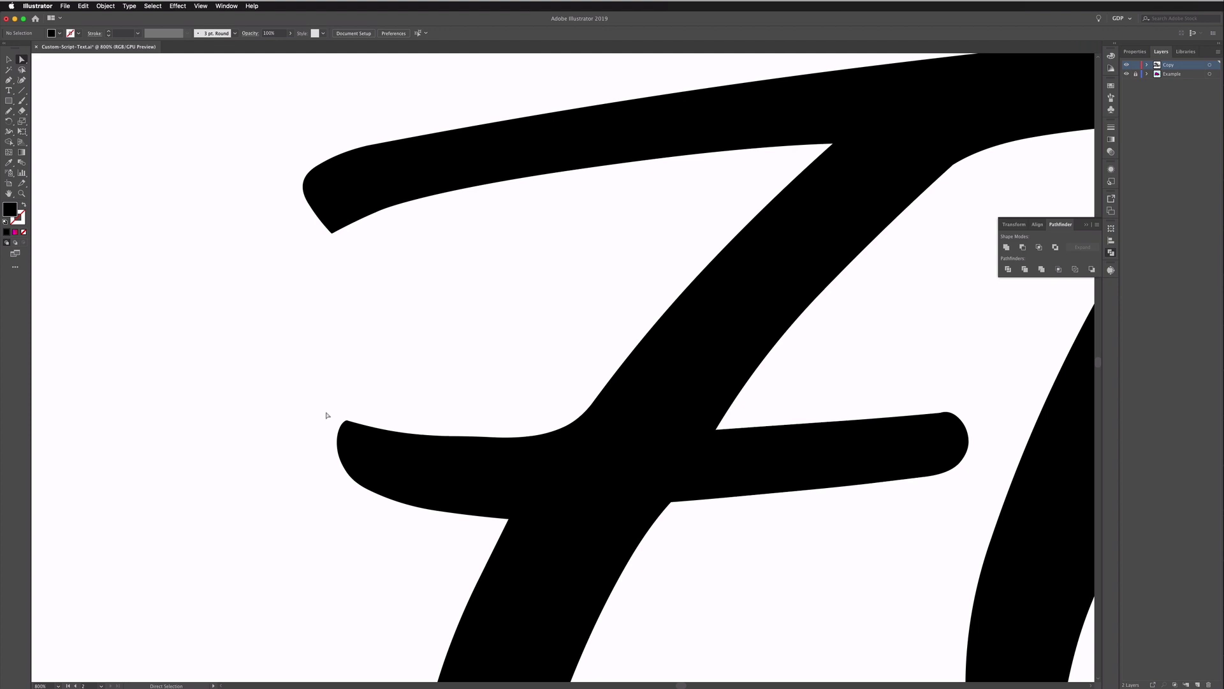
{"action": "left_click", "coordinate": [325, 411]}
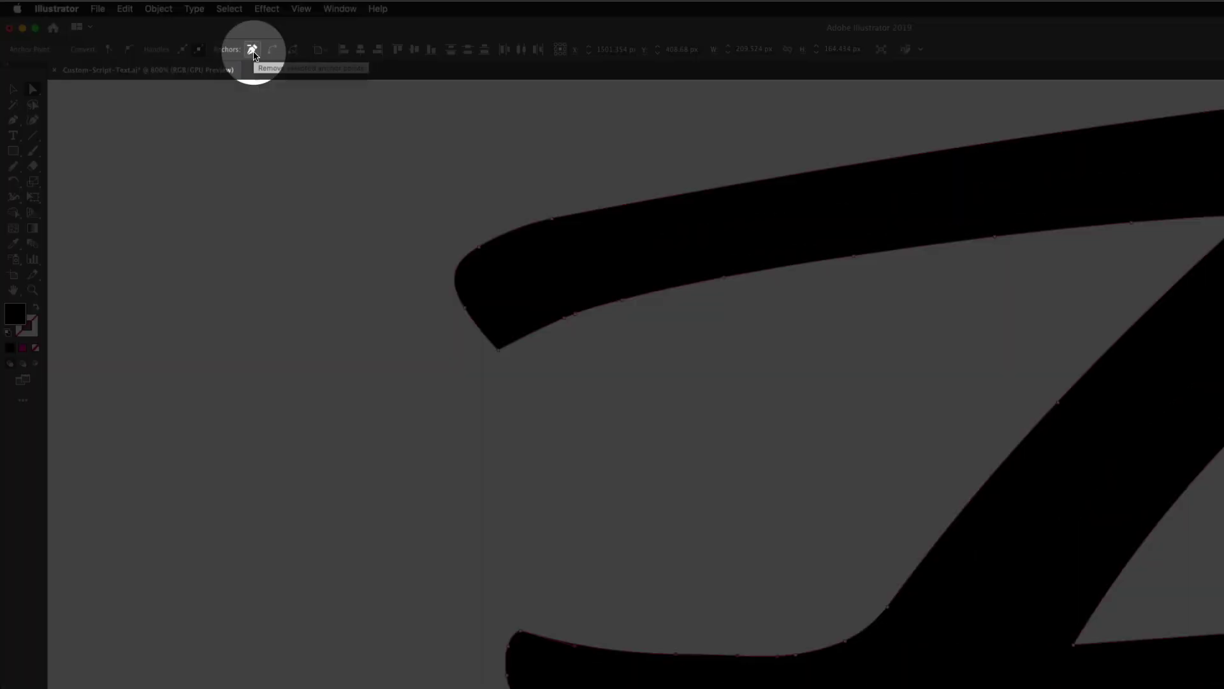
{"action": "left_click", "coordinate": [253, 53]}
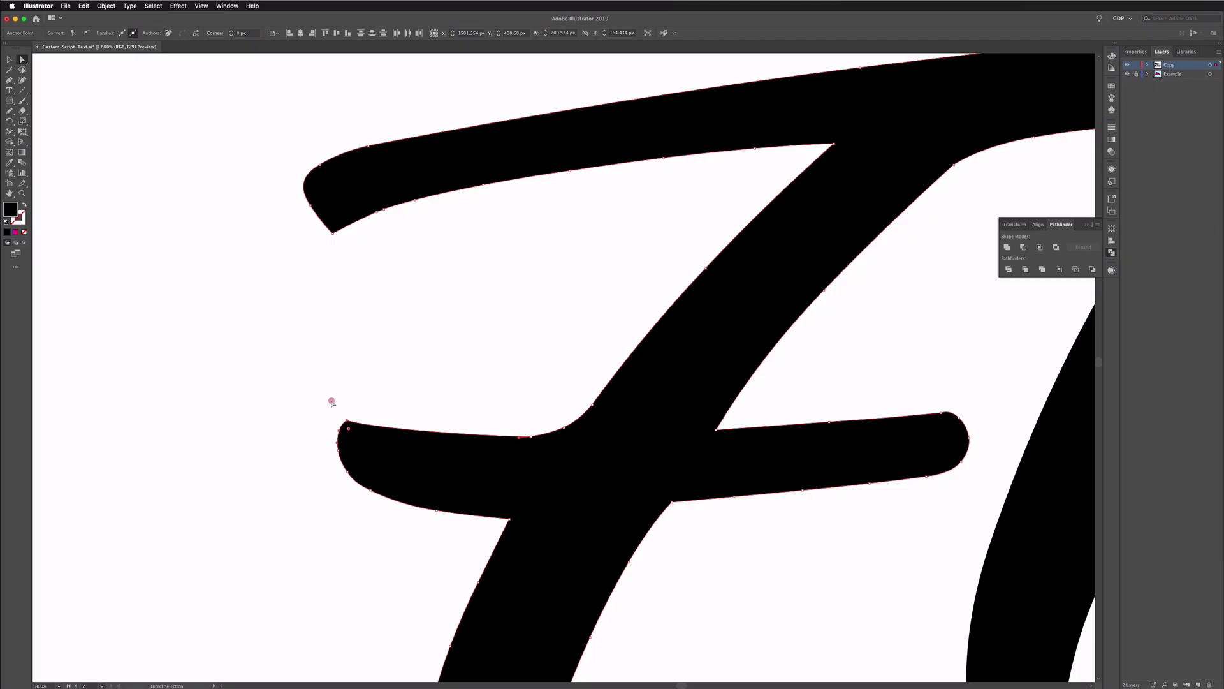
{"action": "left_click", "coordinate": [332, 402]}
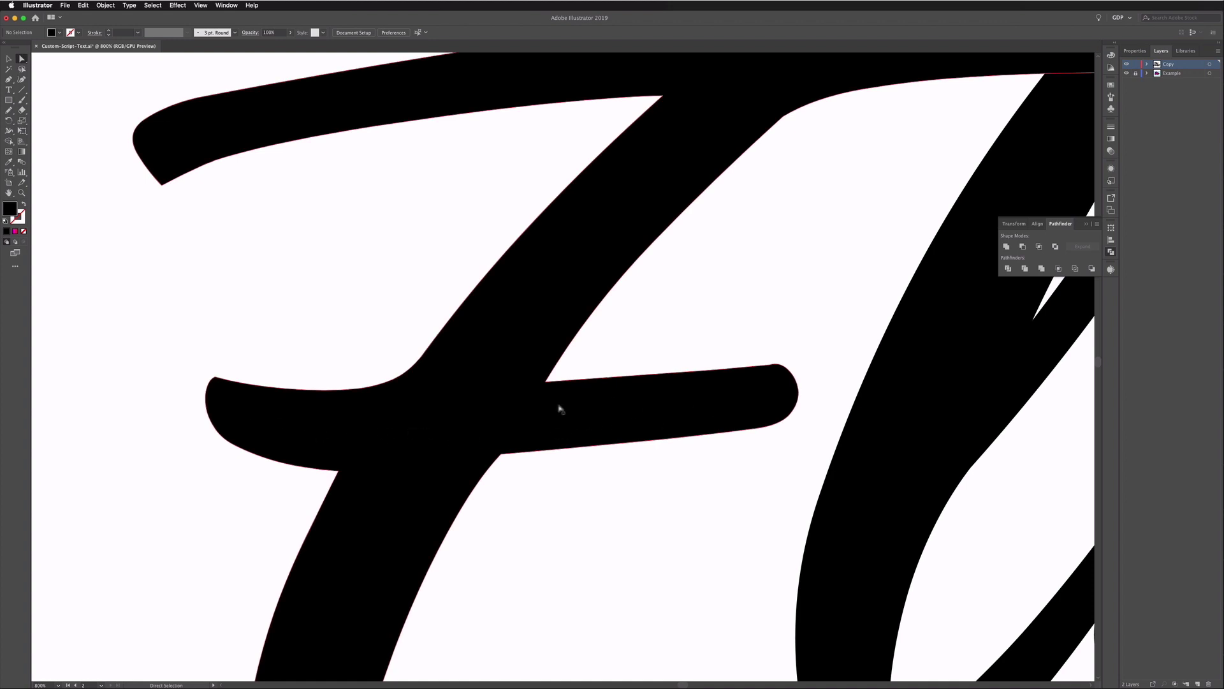
Step: Draw a curved Pen shape under the F's crossbar, from the stem's left side toward the bar's right end, to smooth its underside
{"action": "left_click_drag", "start_coordinate": [652, 341], "coordinate": [628, 358]}
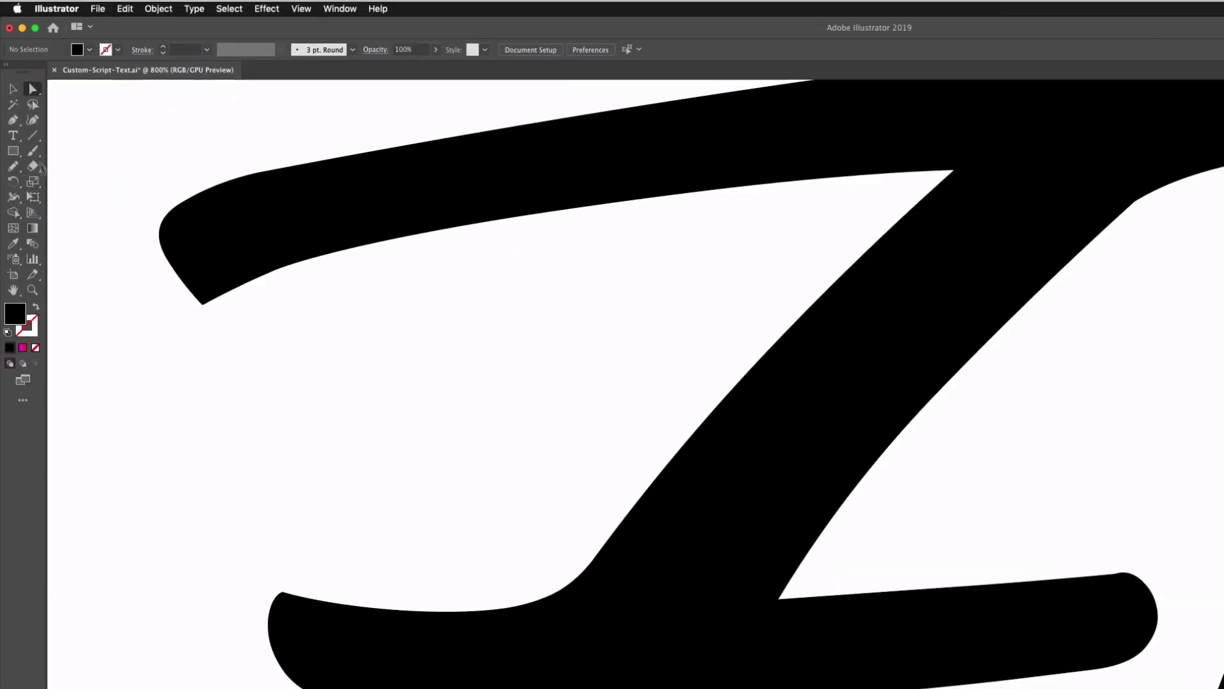
{"action": "left_click", "coordinate": [13, 120]}
{"action": "left_click_drag", "start_coordinate": [312, 489], "coordinate": [371, 489]}
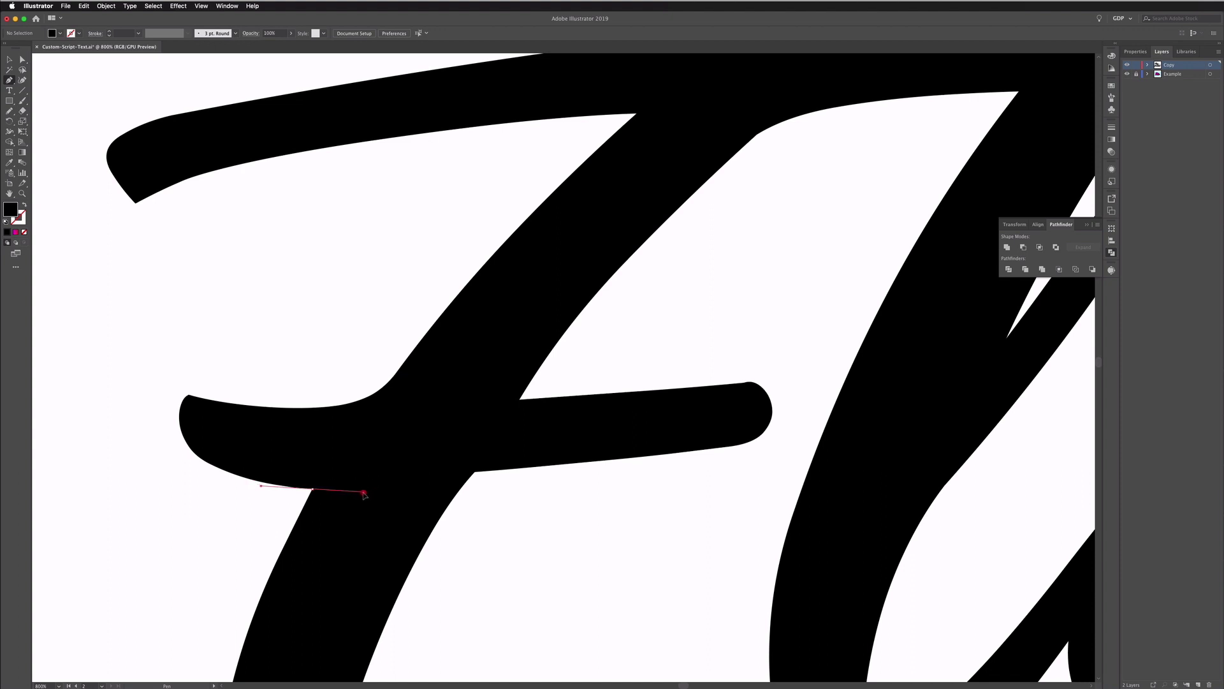
{"action": "left_click_drag", "start_coordinate": [365, 492], "coordinate": [365, 491]}
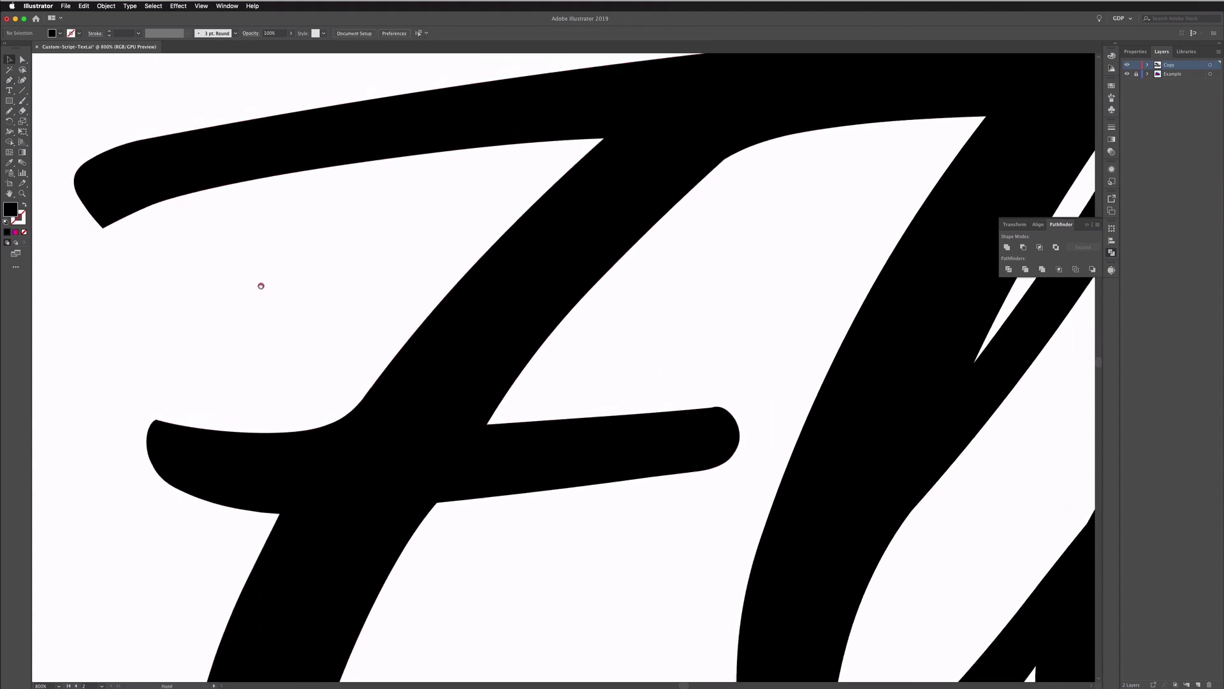
{"action": "left_click", "coordinate": [260, 285]}
{"action": "scroll", "coordinate": [262, 265], "scroll_direction": "down", "scroll_amount": 3}
{"action": "scroll", "coordinate": [259, 268], "scroll_direction": "up", "scroll_amount": 3}
{"action": "left_click", "coordinate": [257, 319]}
{"action": "scroll", "coordinate": [255, 281], "scroll_direction": "up", "scroll_amount": 5}
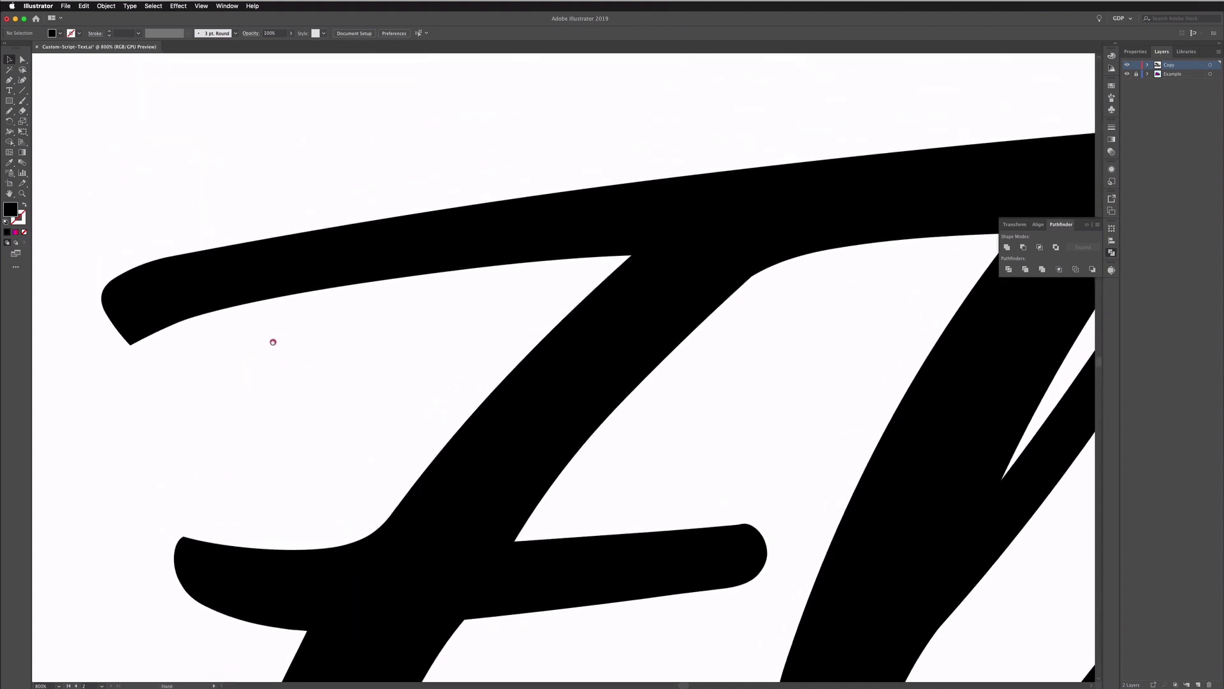
Step: Remove surplus anchor points along the upper edge of the F's top bar near its left end
{"action": "left_click", "coordinate": [22, 60]}
{"action": "left_click", "coordinate": [210, 273]}
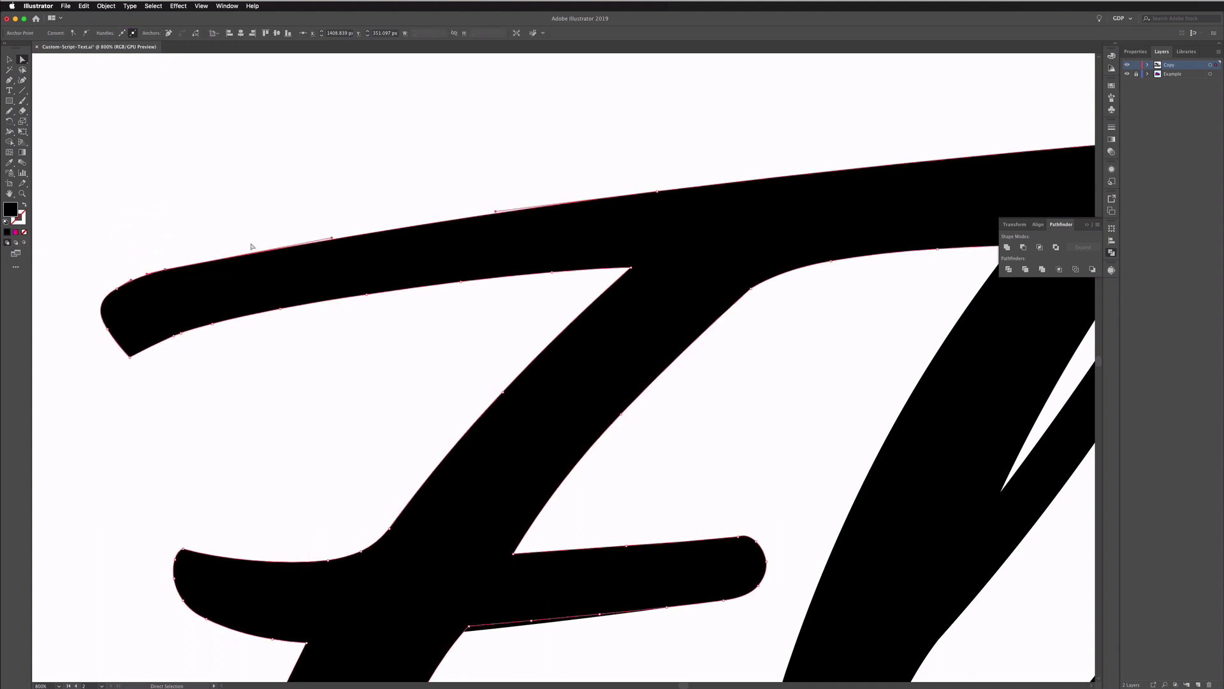
{"action": "left_click", "coordinate": [249, 239]}
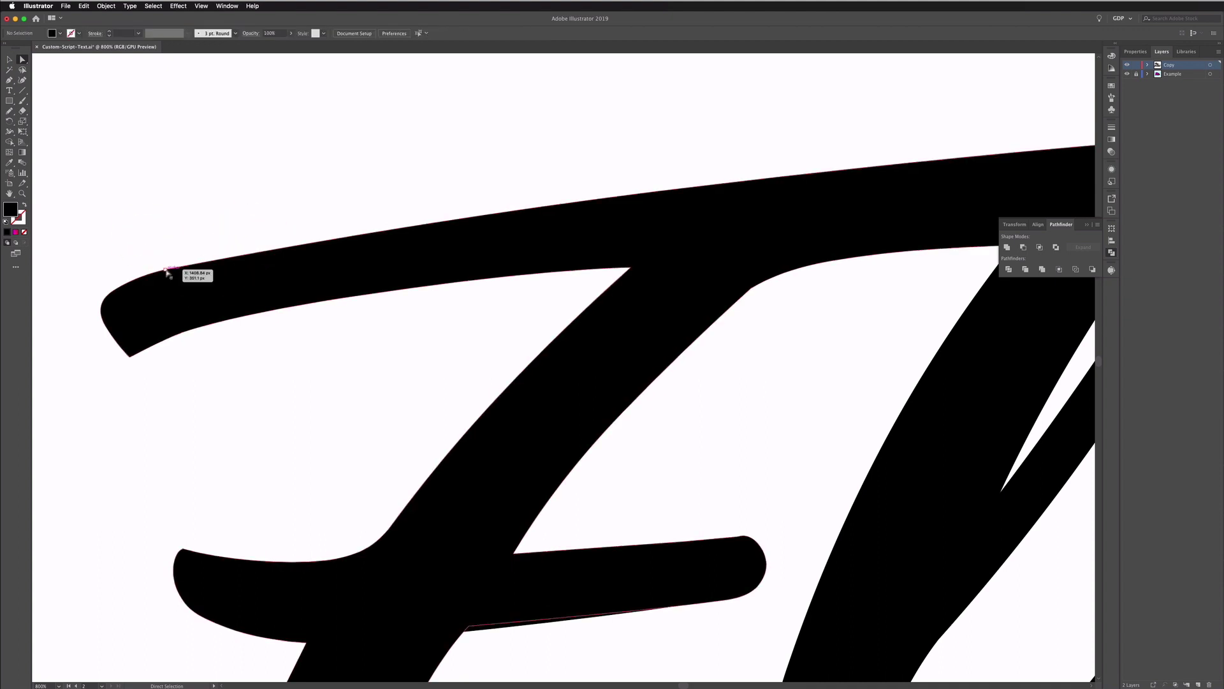
{"action": "left_click", "coordinate": [166, 270]}
{"action": "left_click", "coordinate": [330, 239]}
{"action": "left_click_drag", "start_coordinate": [330, 239], "coordinate": [291, 239]}
{"action": "left_click_drag", "start_coordinate": [167, 271], "coordinate": [165, 273]}
{"action": "left_click", "coordinate": [166, 274]}
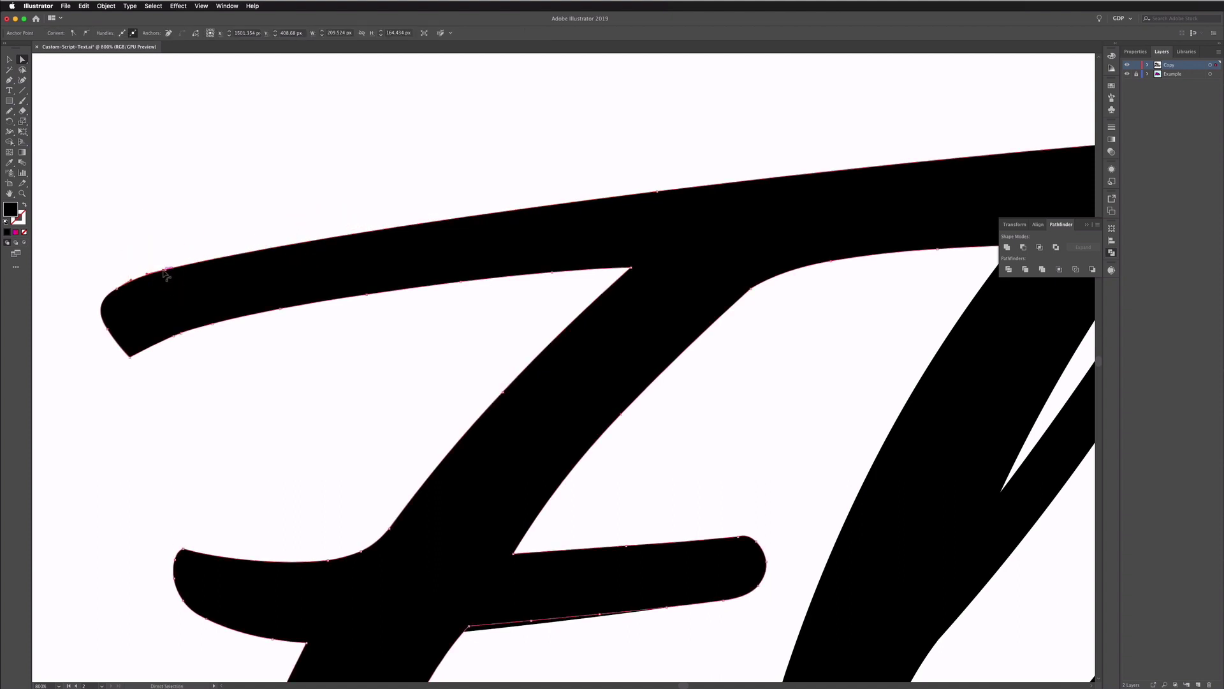
{"action": "left_click", "coordinate": [164, 270]}
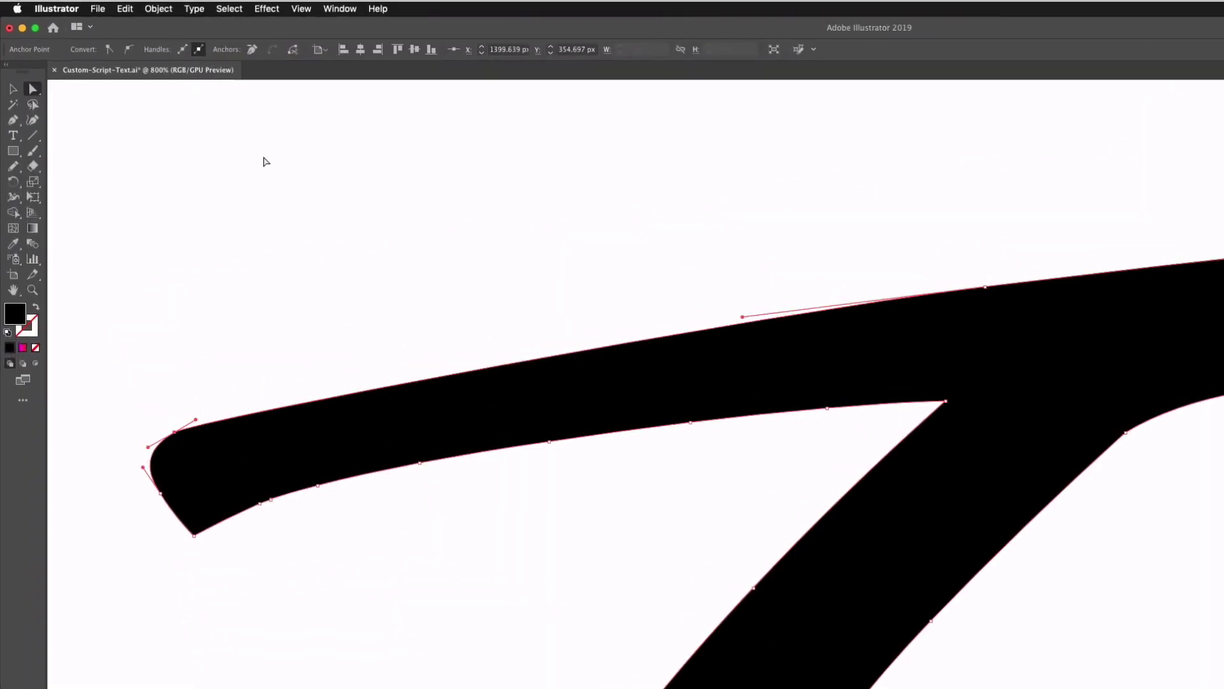
Step: Add an anchor point on the upper edge of the F's top bar, left of the stem, and raise it slightly into an arch
{"action": "key", "text": "p"}
{"action": "left_click", "coordinate": [449, 377]}
{"action": "key", "text": "a"}
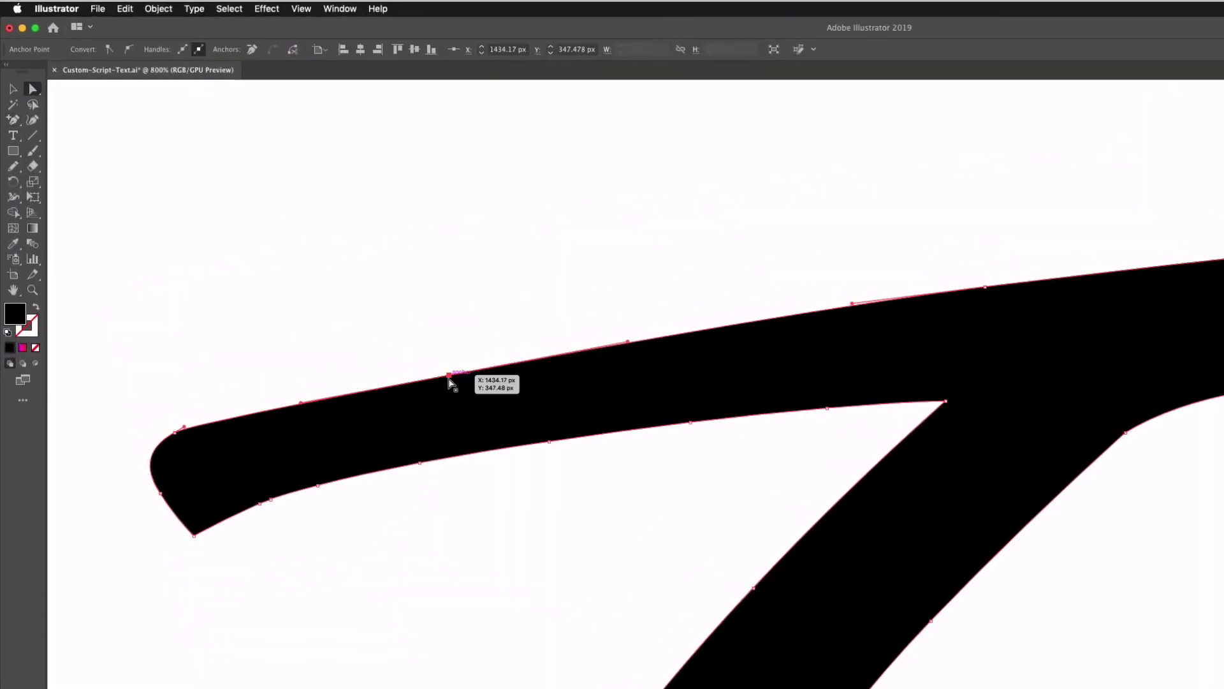
{"action": "left_click_drag", "start_coordinate": [449, 379], "coordinate": [451, 364]}
{"action": "left_click", "coordinate": [422, 330]}
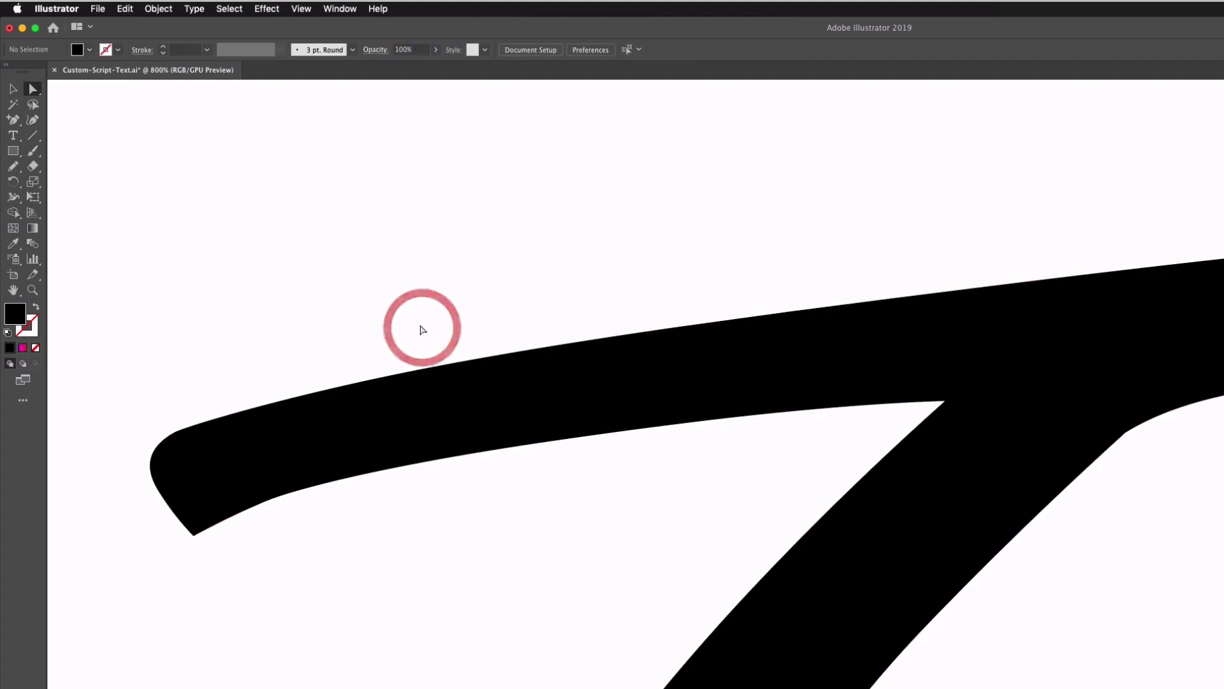
Step: Round the pointed lower corner at the left end of the F's top bar to about 2.4 px
{"action": "scroll", "coordinate": [440, 345], "scroll_direction": "left", "scroll_amount": 5}
{"action": "left_click", "coordinate": [494, 356]}
{"action": "left_click", "coordinate": [330, 418]}
{"action": "scroll", "coordinate": [332, 422], "scroll_direction": "down", "scroll_amount": 2}
{"action": "scroll", "coordinate": [332, 422], "scroll_direction": "right", "scroll_amount": 2}
{"action": "left_click", "coordinate": [285, 497]}
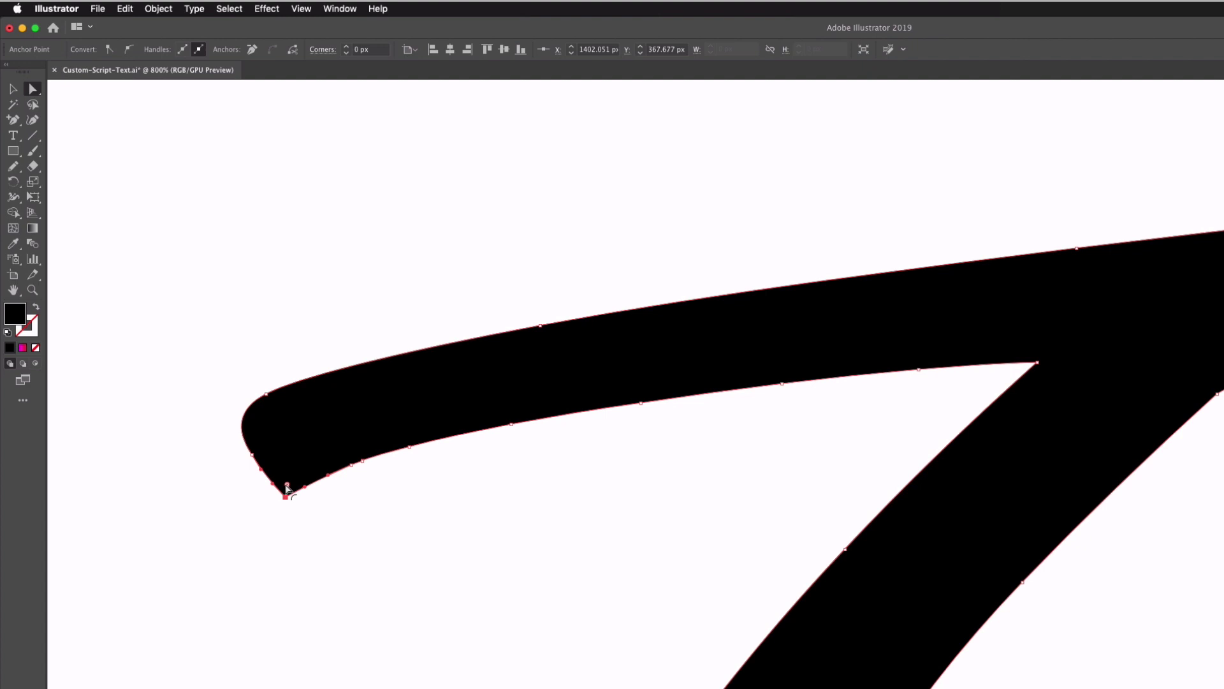
{"action": "left_click_drag", "start_coordinate": [288, 489], "coordinate": [276, 450]}
Step: Select the F's stem and its overlapping crossbar and merge them into one shape with Unite
{"action": "key", "text": "v"}
{"action": "left_click", "coordinate": [266, 265]}
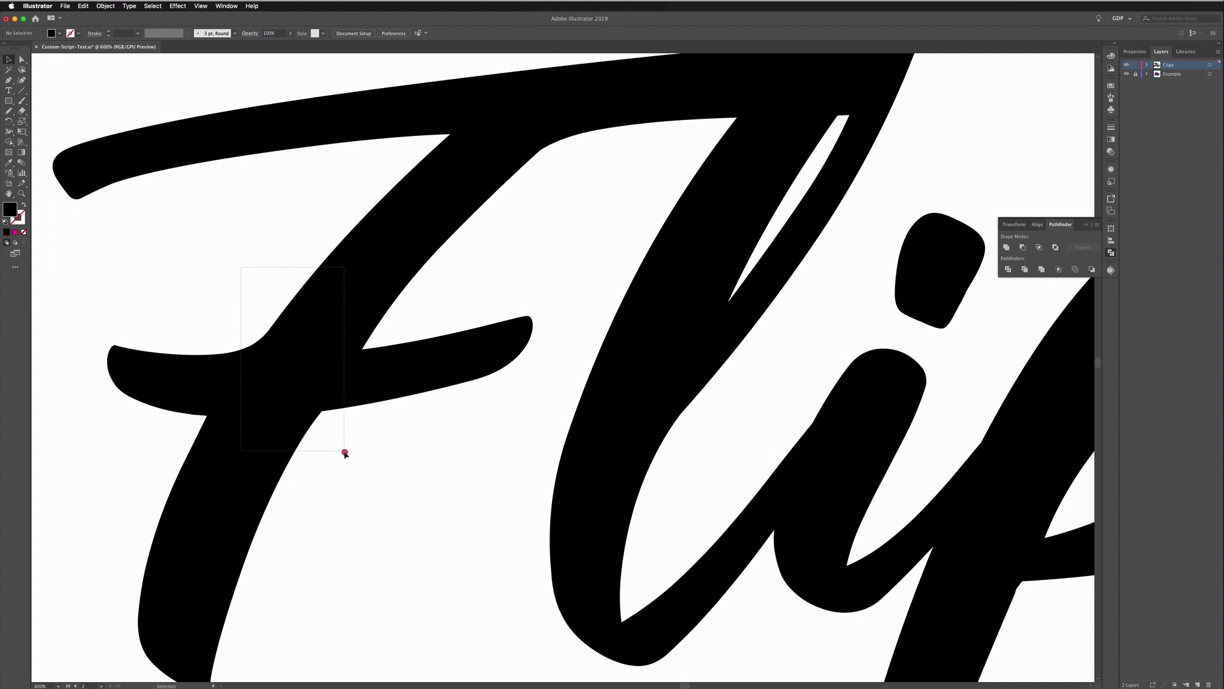
{"action": "left_click_drag", "start_coordinate": [345, 452], "coordinate": [343, 452]}
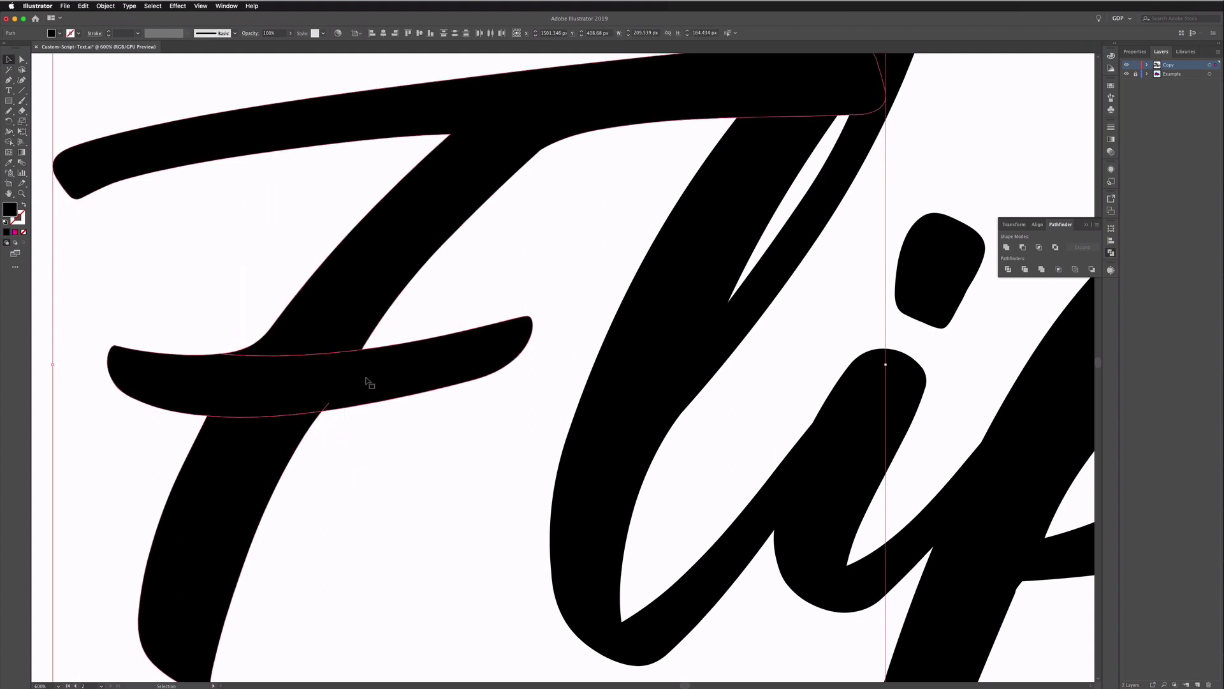
{"action": "left_click", "coordinate": [1006, 248]}
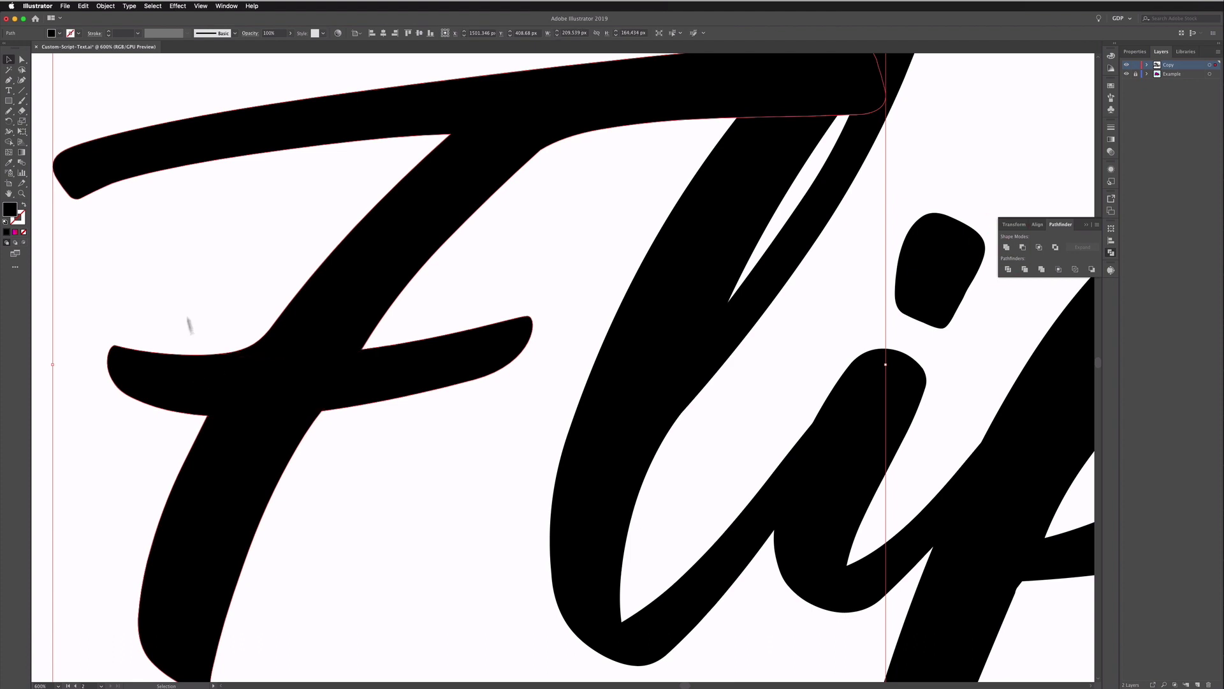
Step: Round the inner corner where the underside of the F's crossbar meets the right side of the stem
{"action": "key", "text": "a"}
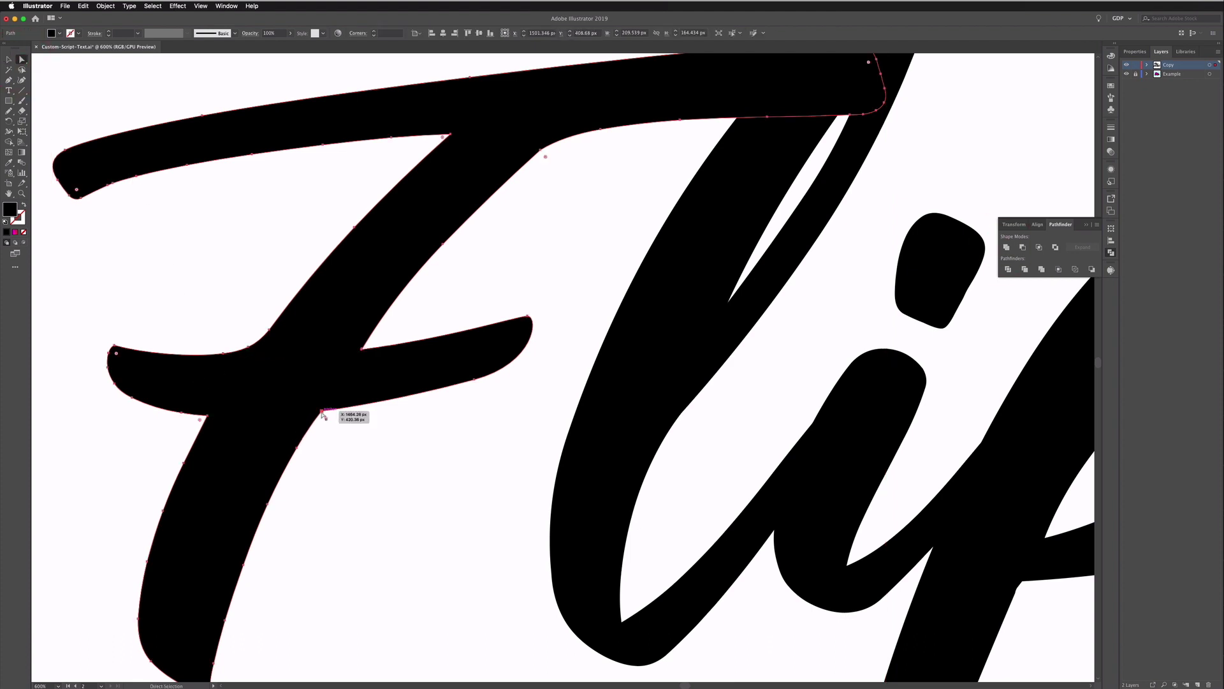
{"action": "left_click", "coordinate": [323, 415]}
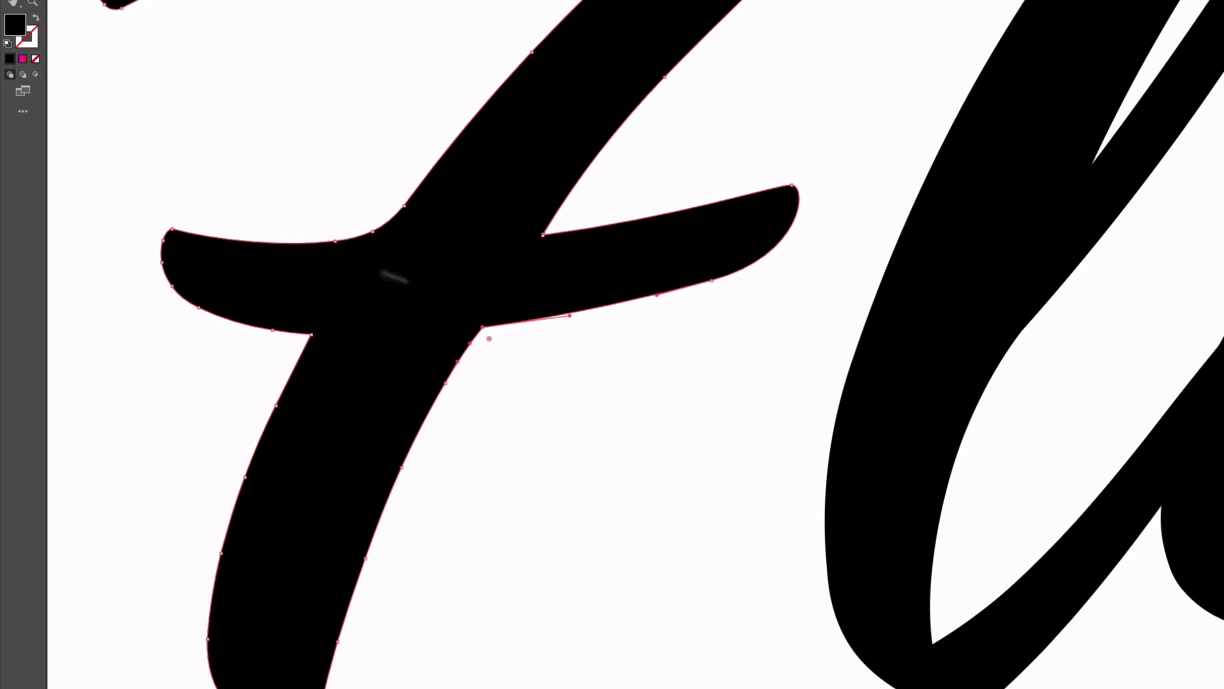
{"action": "left_click_drag", "start_coordinate": [489, 341], "coordinate": [495, 380]}
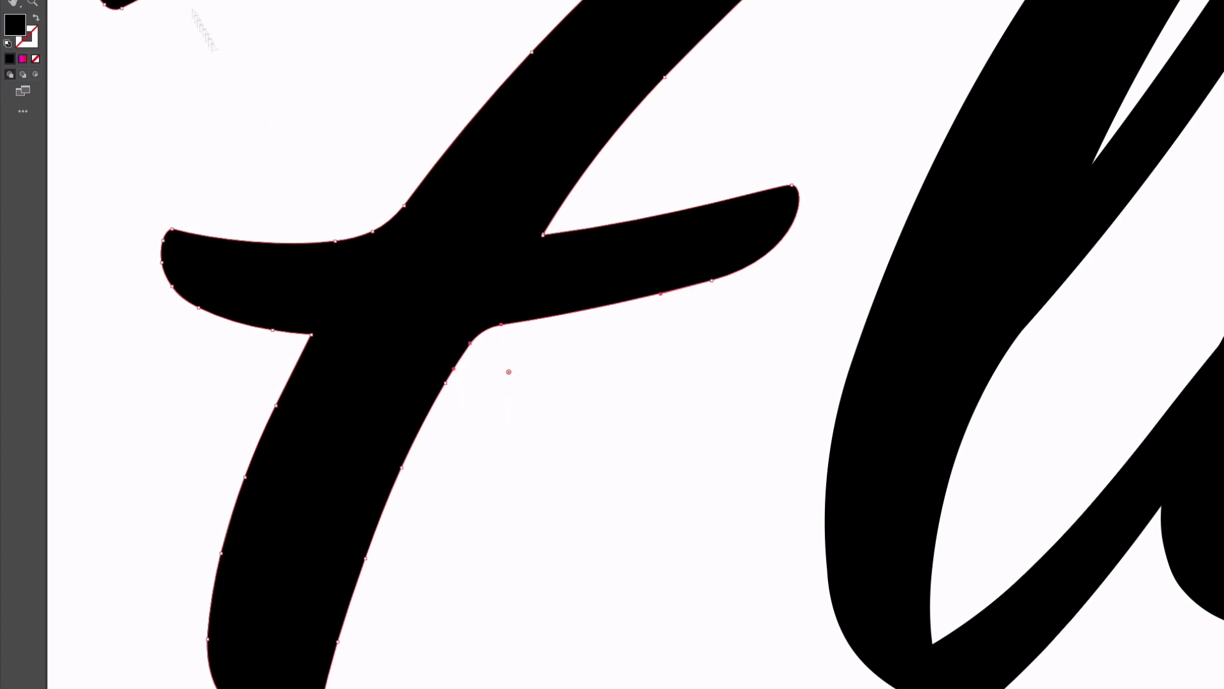
Step: Remove surplus anchor points along the underside of the F's top bar, left of the stem, and reshape the remaining handle into a smooth curve
{"action": "left_click", "coordinate": [9, 59]}
{"action": "left_click_drag", "start_coordinate": [260, 37], "coordinate": [498, 190]}
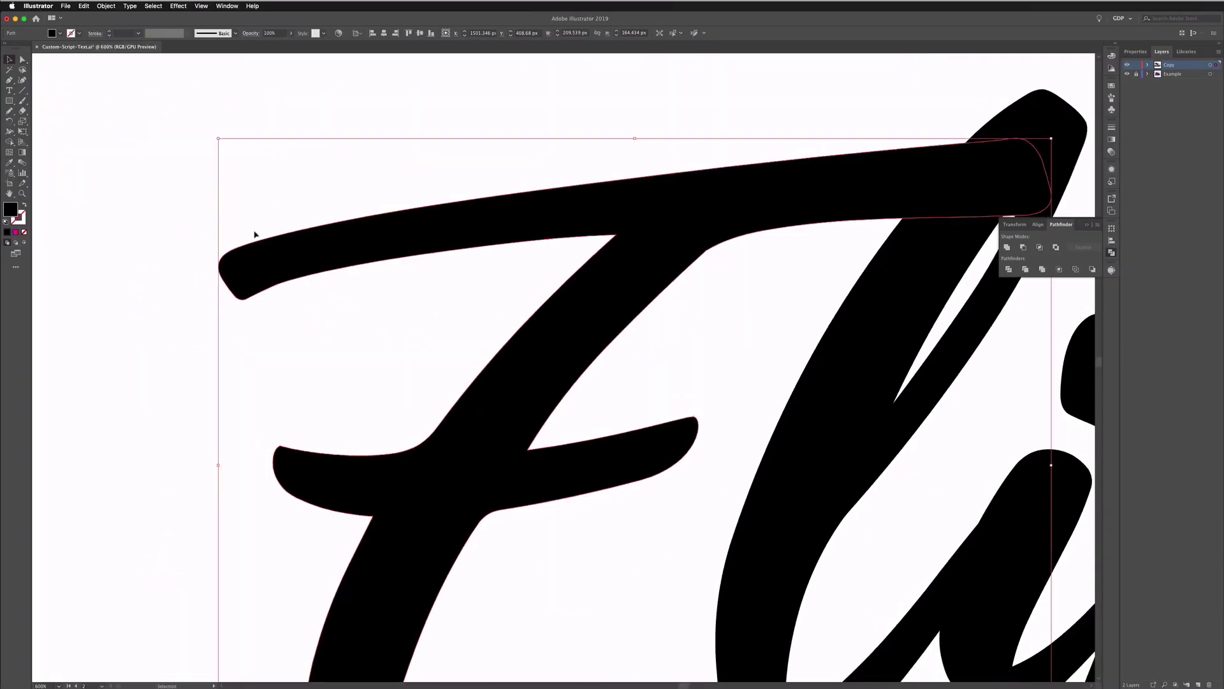
{"action": "left_click", "coordinate": [22, 59]}
{"action": "left_click", "coordinate": [244, 301]}
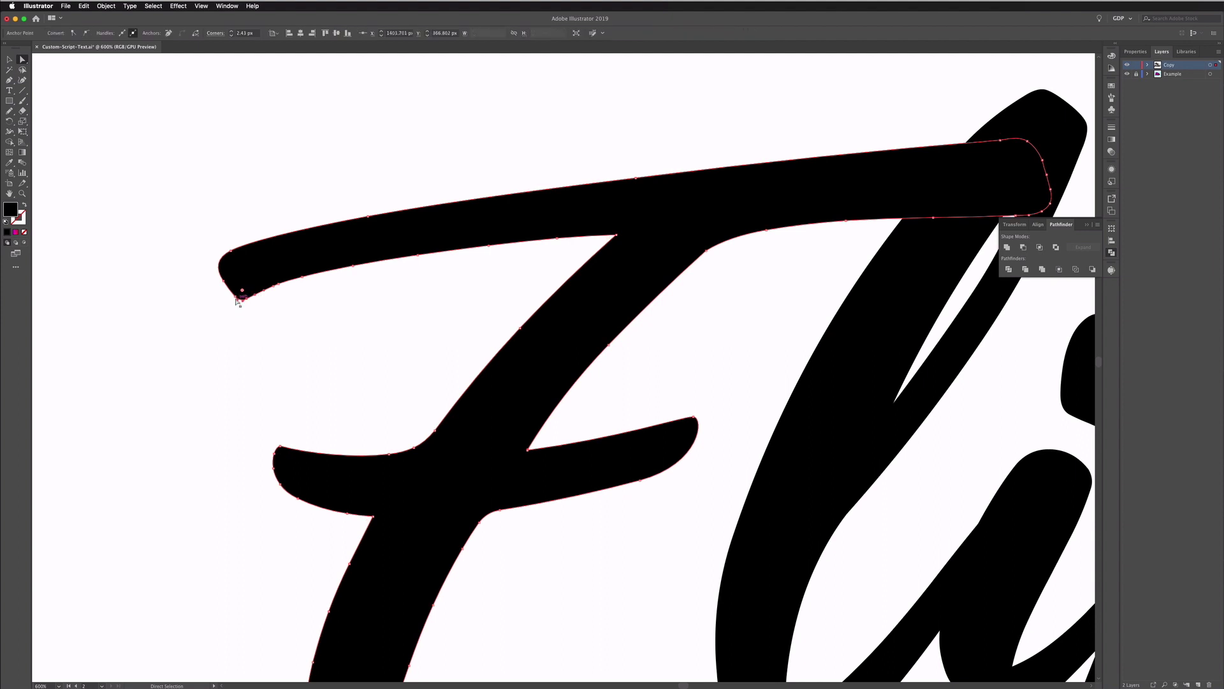
{"action": "left_click_drag", "start_coordinate": [251, 318], "coordinate": [341, 288]}
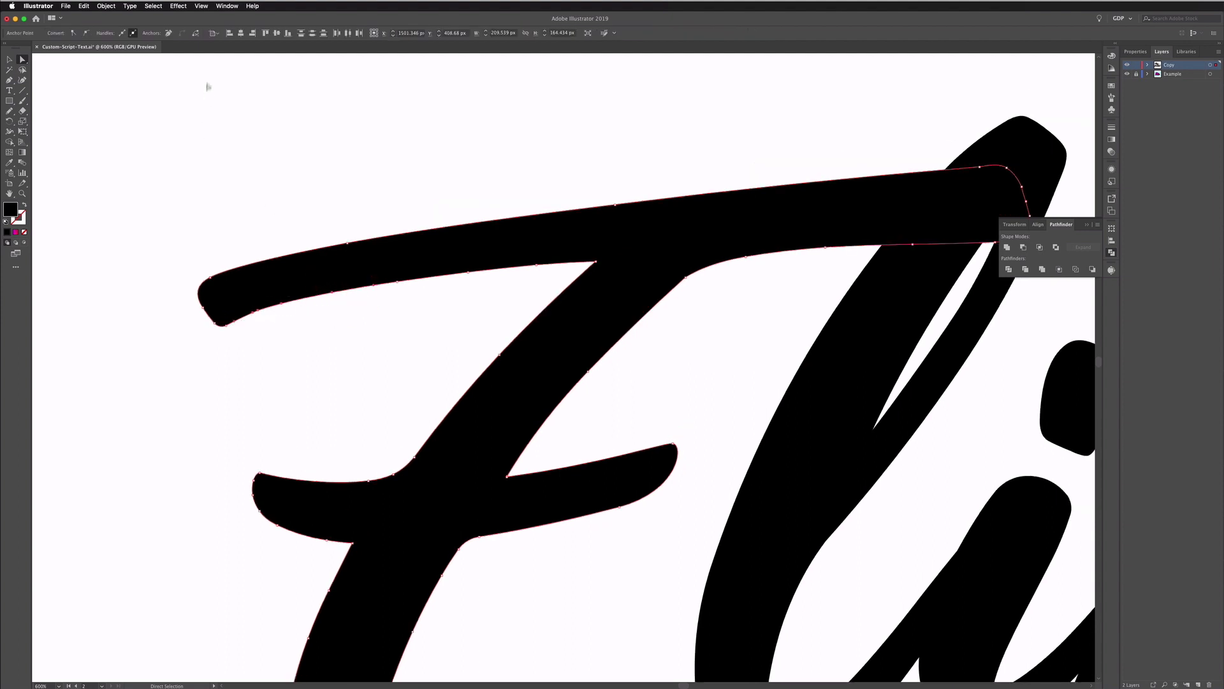
{"action": "left_click", "coordinate": [169, 33]}
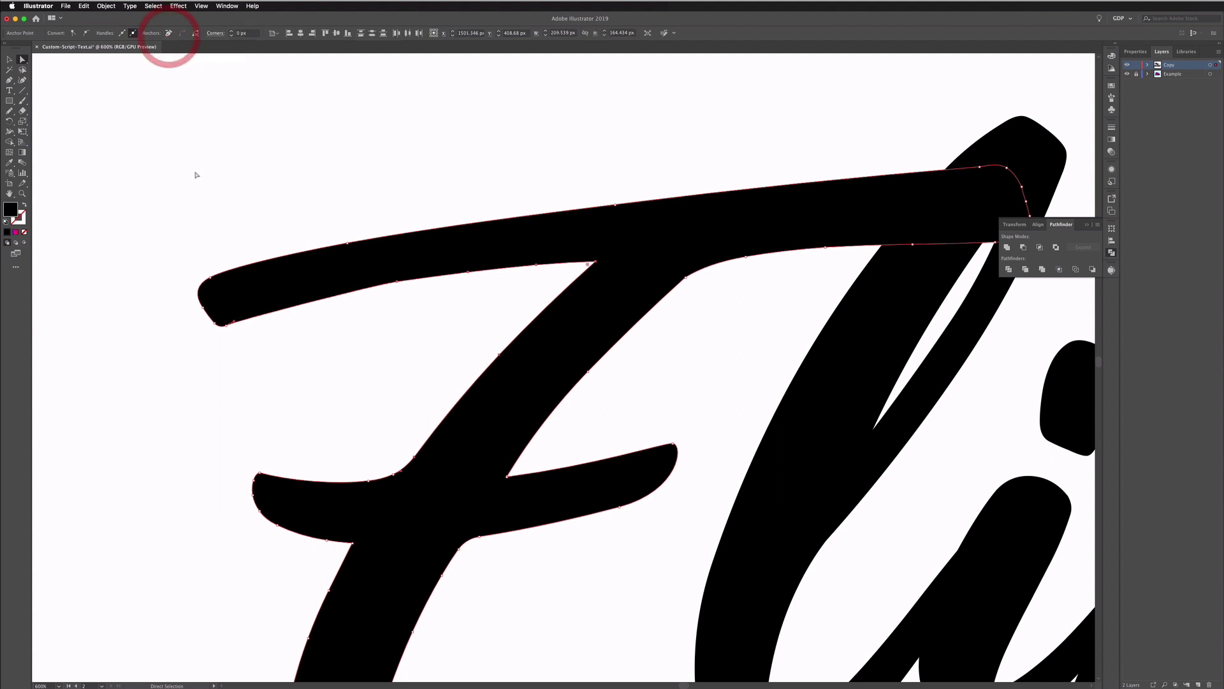
{"action": "left_click_drag", "start_coordinate": [396, 281], "coordinate": [342, 288]}
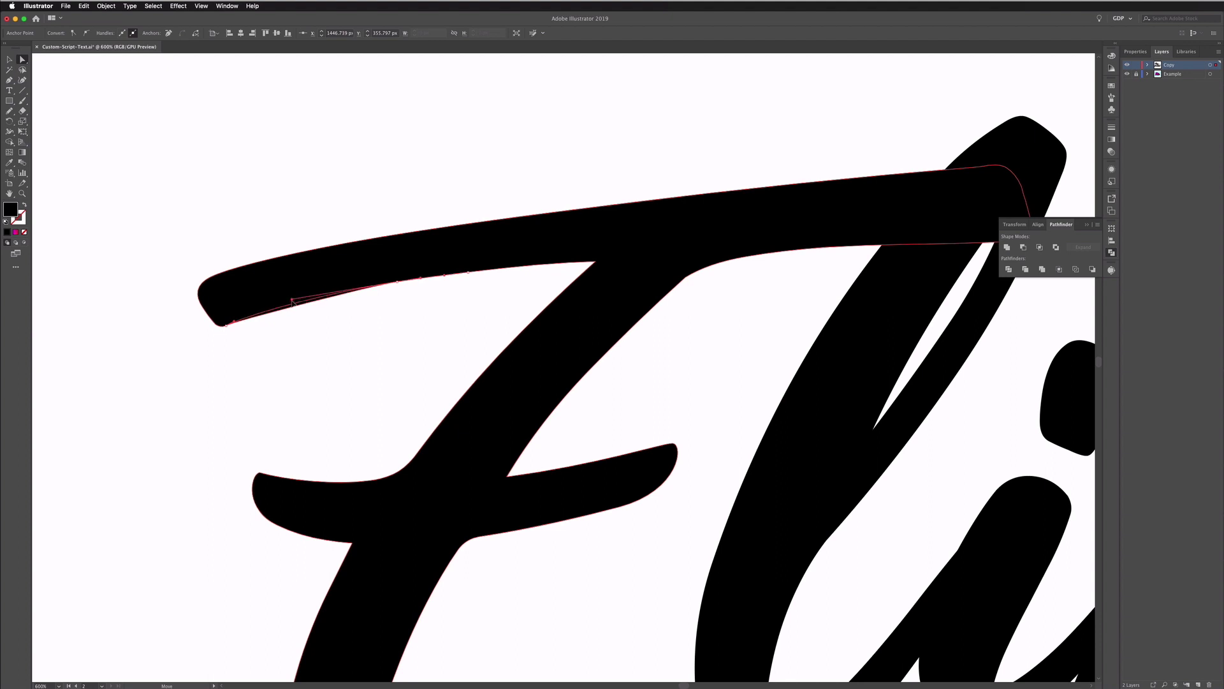
{"action": "left_click_drag", "start_coordinate": [291, 304], "coordinate": [292, 304]}
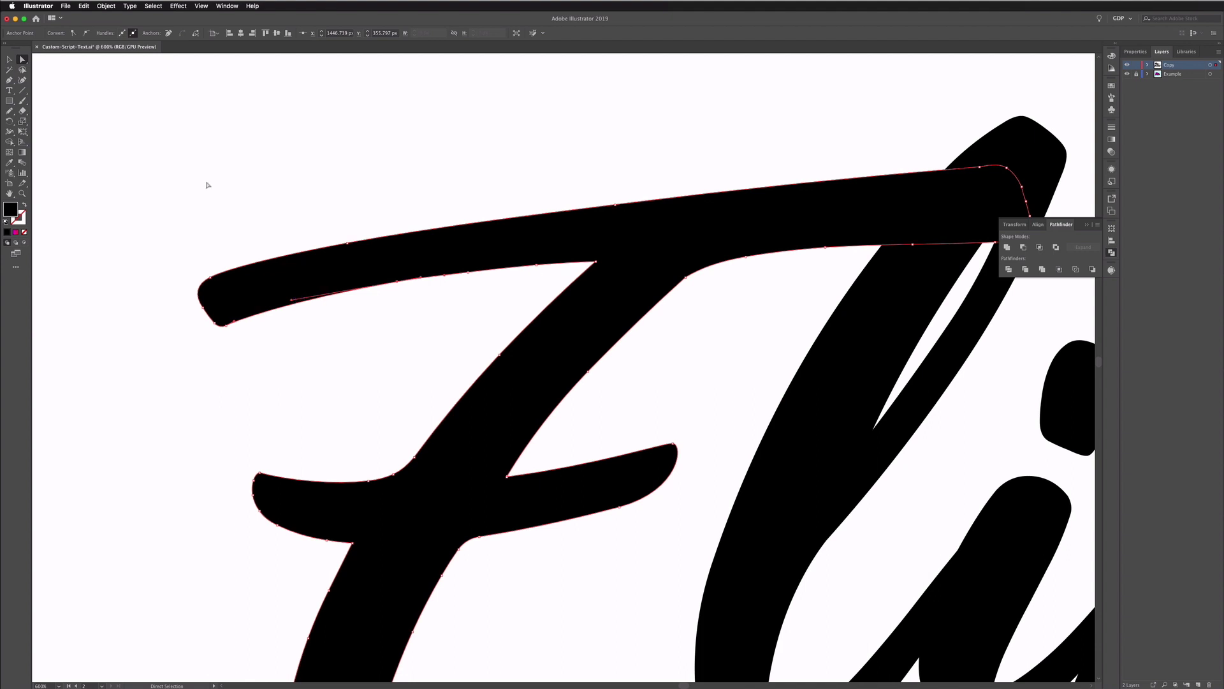
{"action": "left_click", "coordinate": [212, 219]}
{"action": "scroll", "coordinate": [212, 219], "scroll_direction": "right", "scroll_amount": 2}
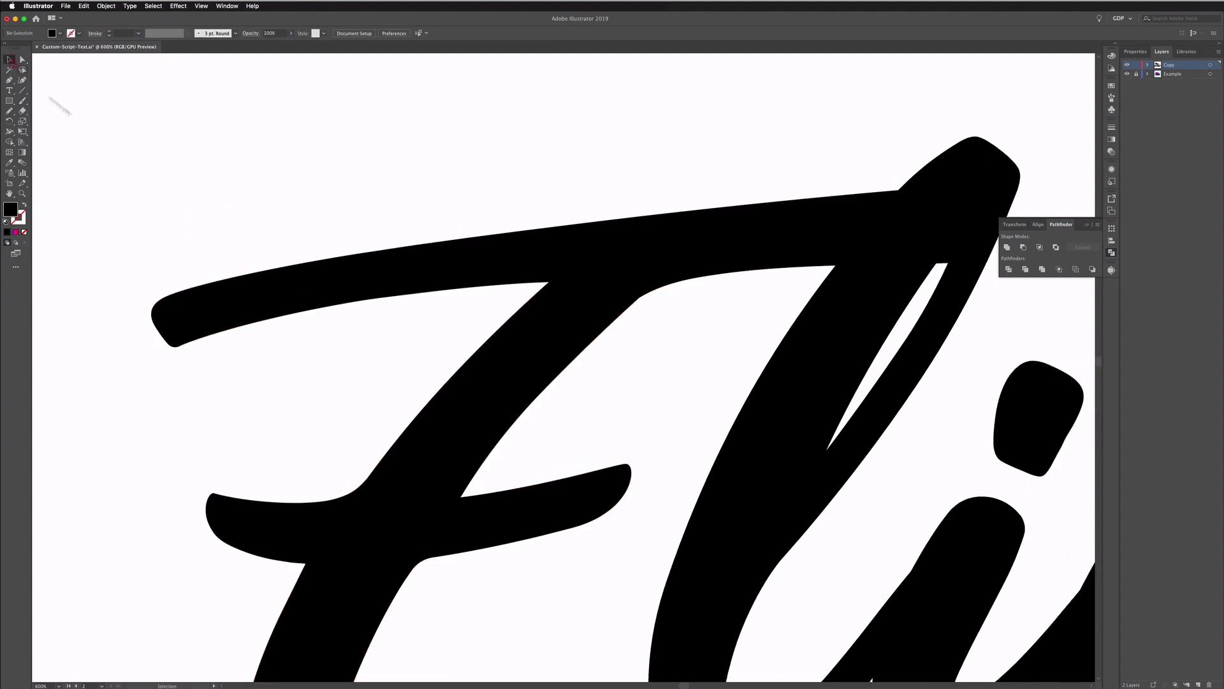
{"action": "left_click", "coordinate": [162, 161]}
Step: Round the two square corners at the end of the S's lower tail in "Script"
{"action": "key", "text": "super+minus"}
{"action": "key", "text": "super+minus"}
{"action": "key", "text": "super+minus"}
{"action": "left_click_drag", "start_coordinate": [360, 653], "coordinate": [361, 313]}
{"action": "left_click", "coordinate": [414, 415]}
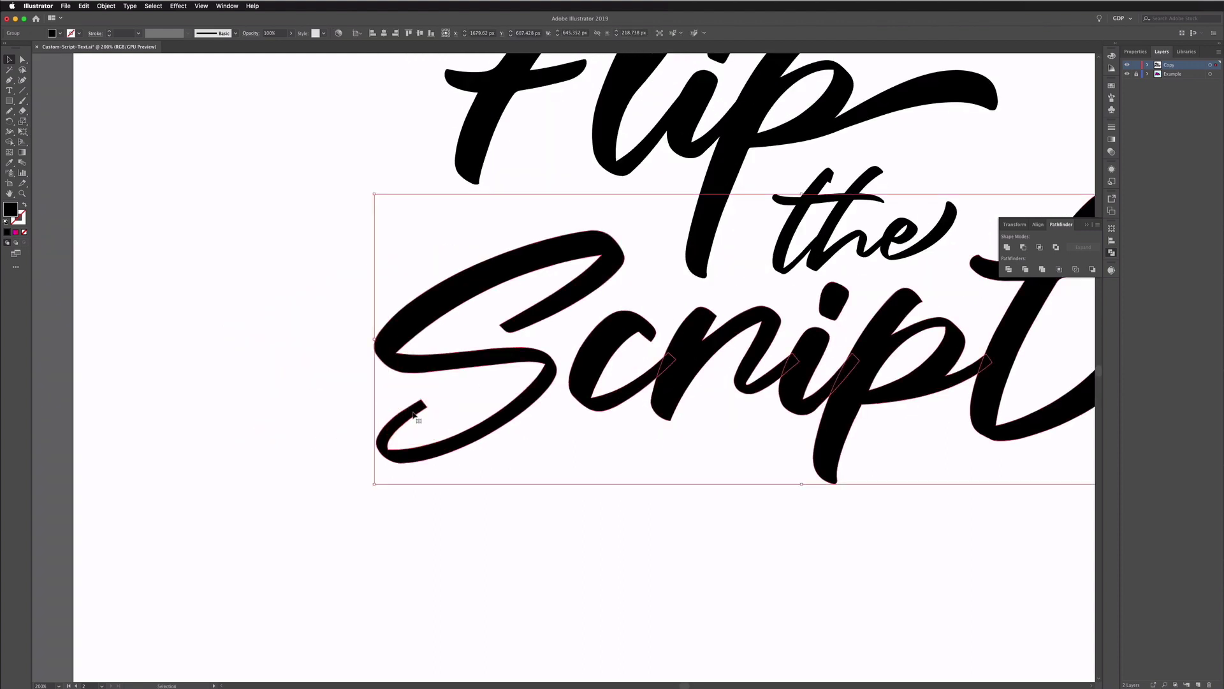
{"action": "key", "text": "super+equal"}
{"action": "key", "text": "super+equal"}
{"action": "key", "text": "super+equal"}
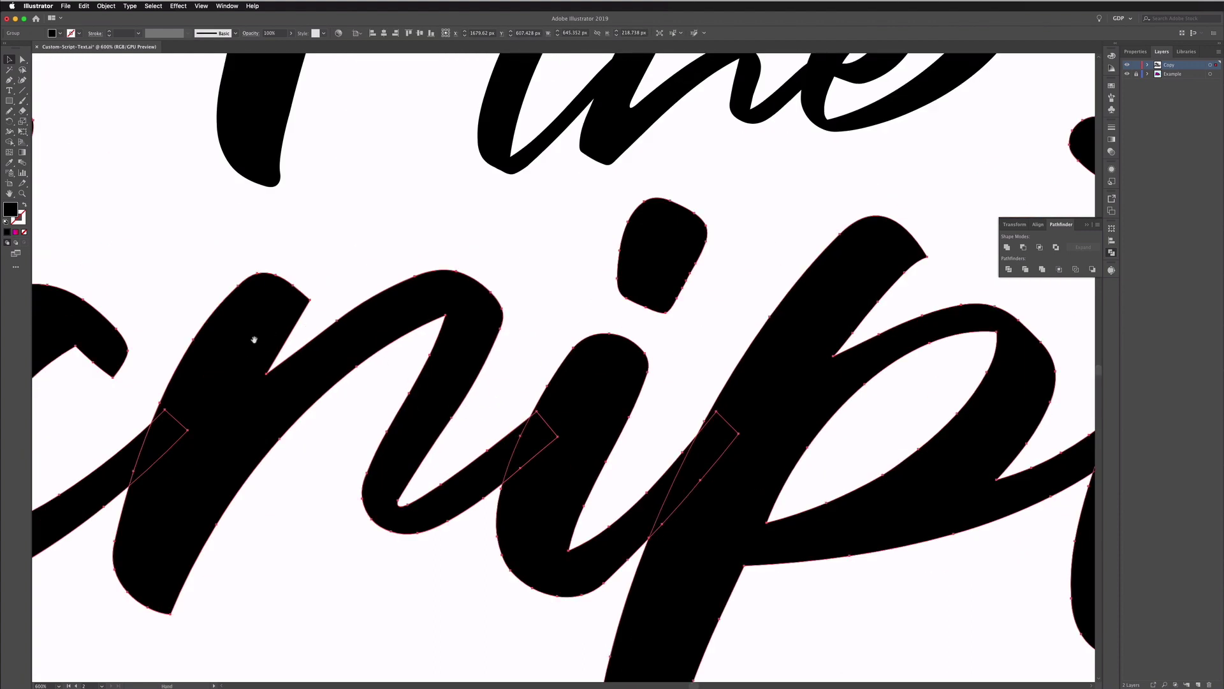
{"action": "left_click_drag", "start_coordinate": [254, 339], "coordinate": [727, 279]}
{"action": "left_click_drag", "start_coordinate": [323, 363], "coordinate": [385, 355]}
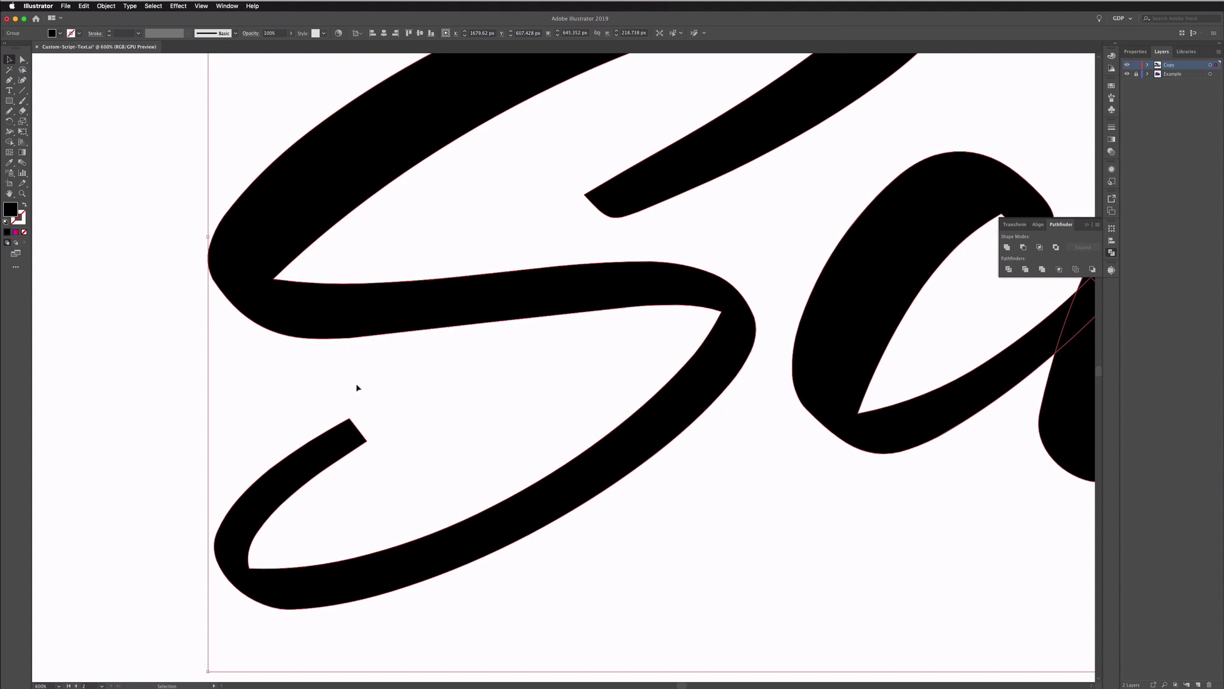
{"action": "left_click", "coordinate": [22, 59]}
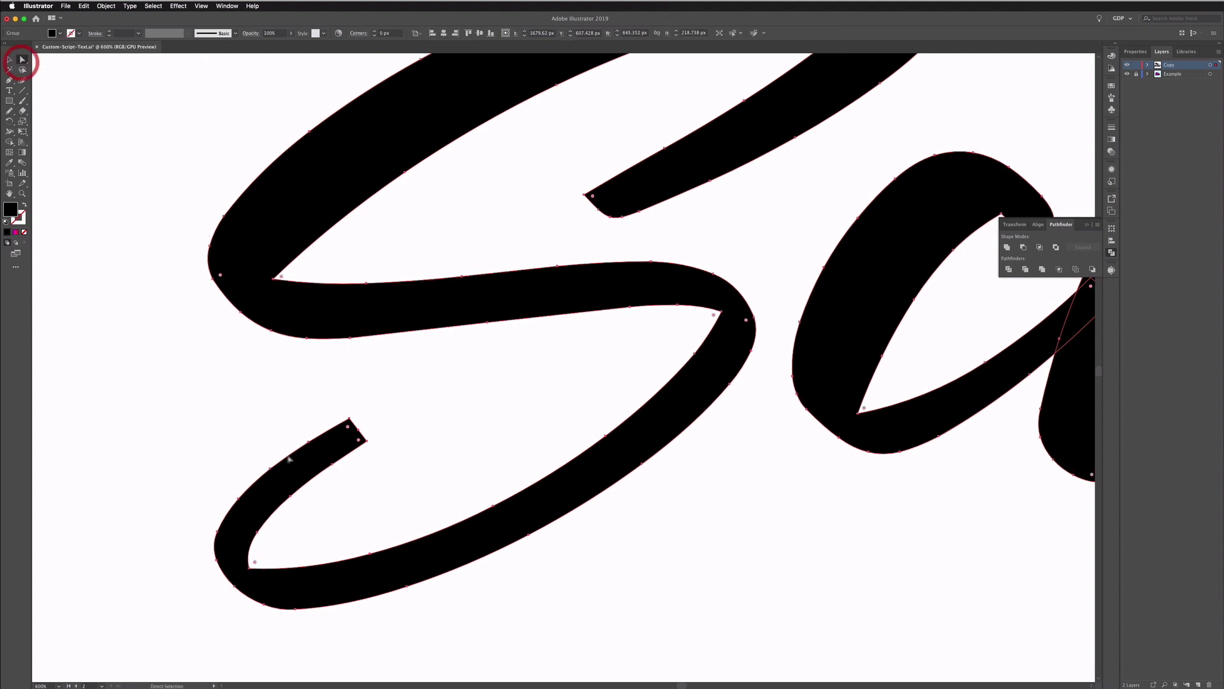
{"action": "left_click", "coordinate": [326, 416]}
{"action": "left_click_drag", "start_coordinate": [381, 461], "coordinate": [376, 460]}
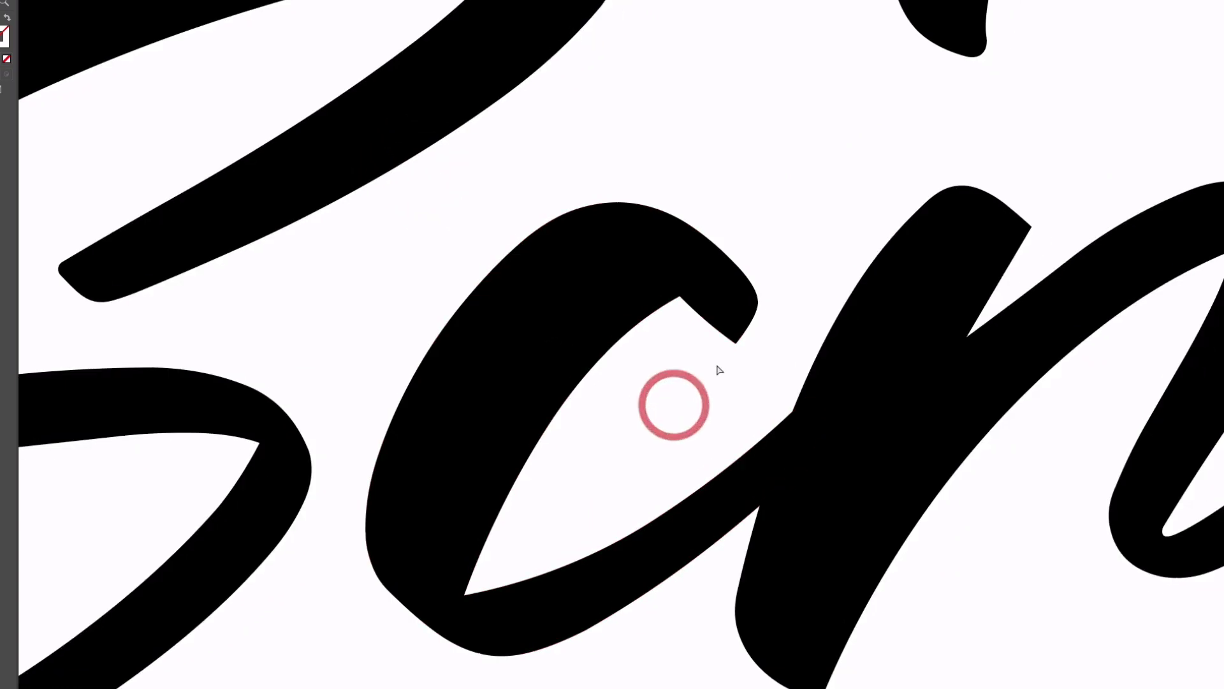
Step: Round the c's upper terminal corner and its two sharp inner corners in "Script"
{"action": "left_click", "coordinate": [736, 343]}
{"action": "left_click_drag", "start_coordinate": [733, 332], "coordinate": [679, 311]}
{"action": "left_click", "coordinate": [680, 295]}
{"action": "left_click", "coordinate": [465, 595]}
{"action": "left_click_drag", "start_coordinate": [470, 589], "coordinate": [472, 587]}
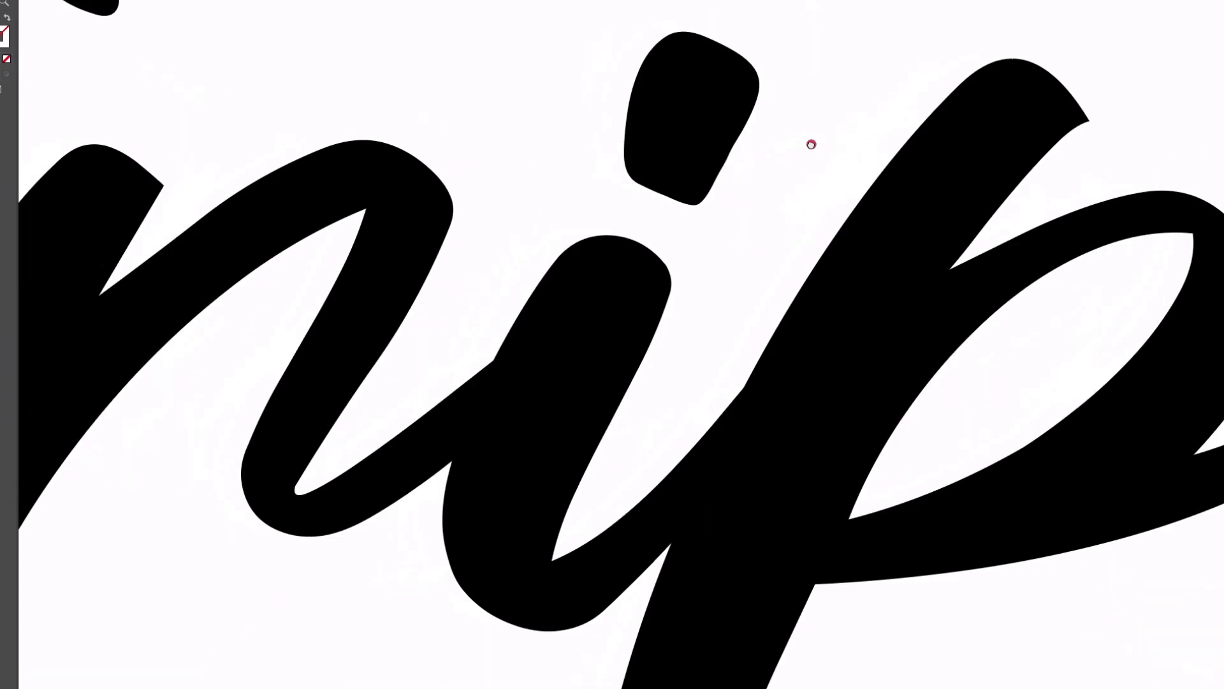
{"action": "left_click", "coordinate": [765, 164]}
Step: Select the whole "Flip the Script" lettering and examine its outlines, anchor points and corners at different magnifications
{"action": "key", "text": "super+1"}
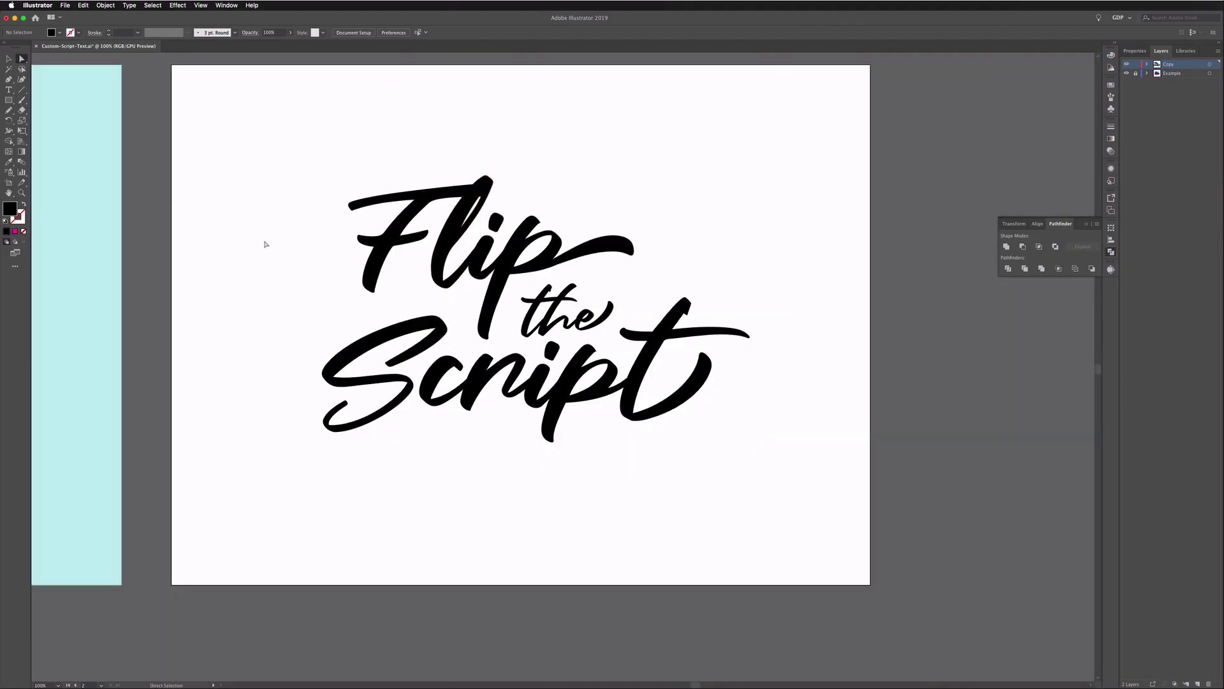
{"action": "key", "text": "v"}
{"action": "left_click_drag", "start_coordinate": [316, 168], "coordinate": [721, 432]}
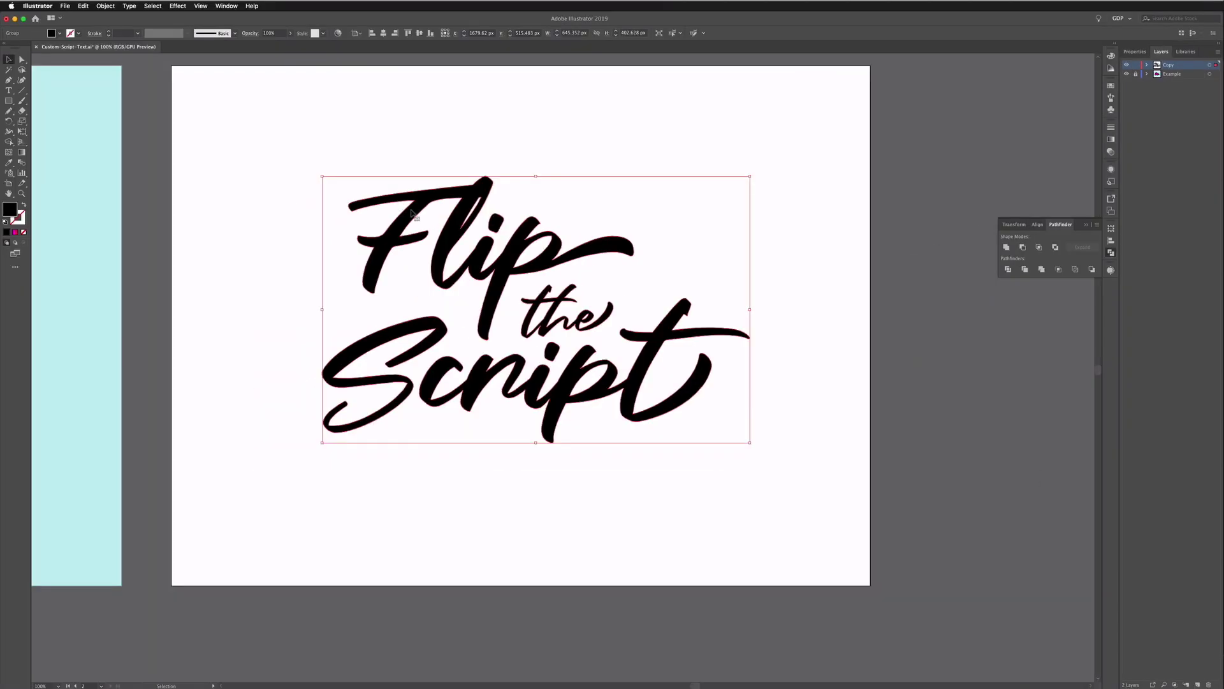
{"action": "key", "text": "a"}
{"action": "key", "text": "super+equal"}
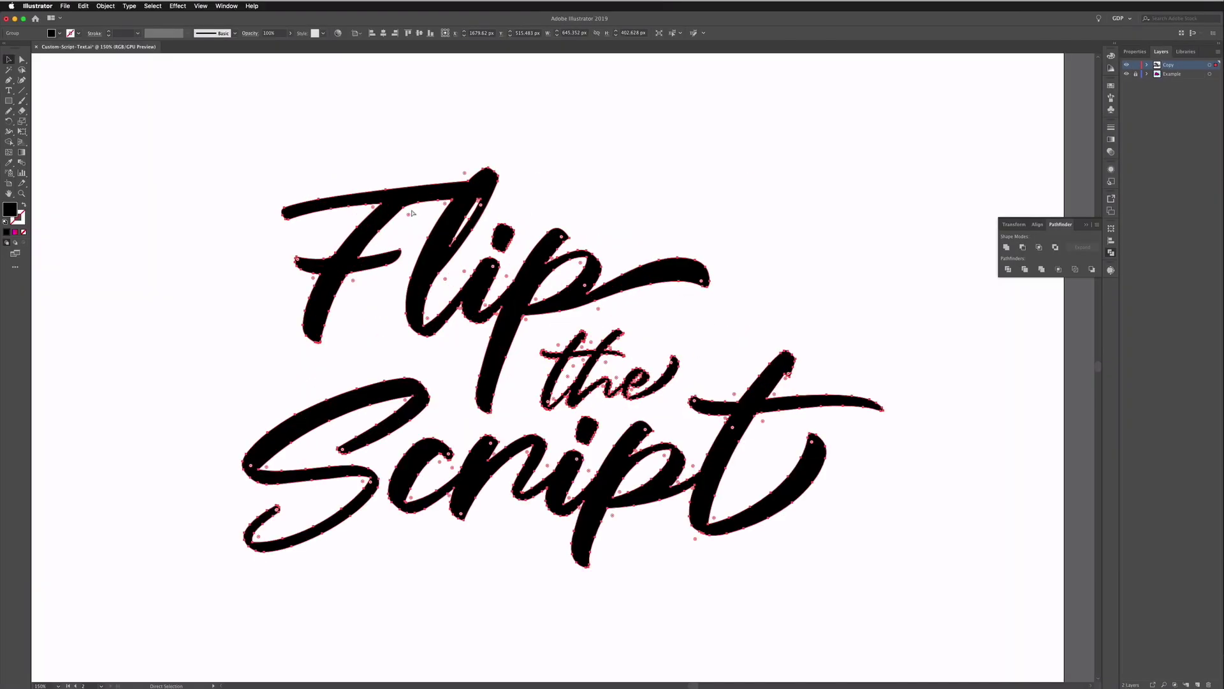
{"action": "key", "text": "v"}
{"action": "key", "text": "super+equal"}
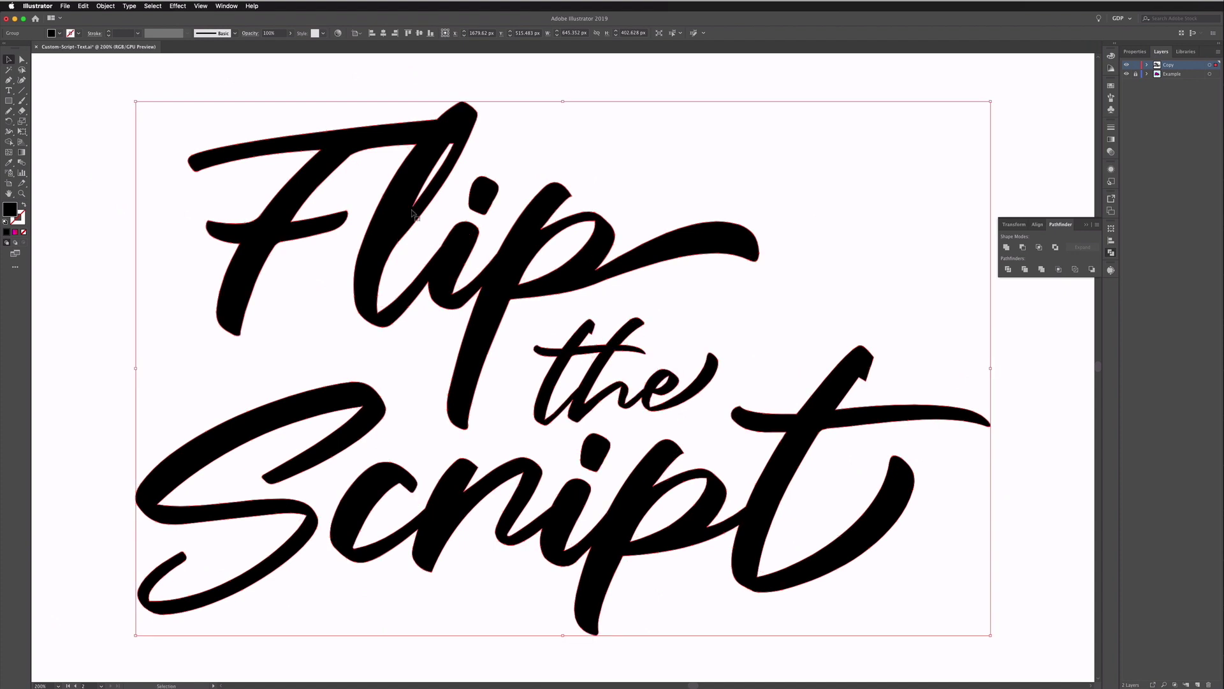
{"action": "key", "text": "super+minus"}
{"action": "key", "text": "super+minus"}
{"action": "key", "text": "a"}
{"action": "key", "text": "v"}
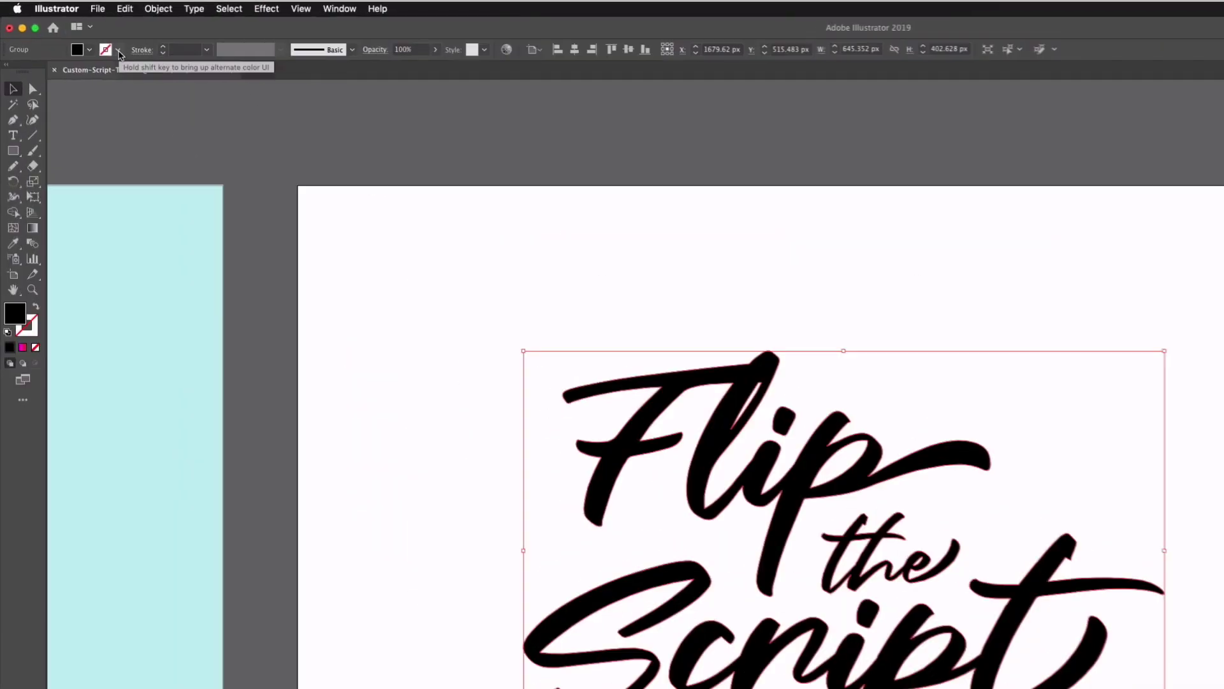
Step: Apply a black stroke to the whole selected lettering and set its weight to 15 pt
{"action": "left_click", "coordinate": [79, 34]}
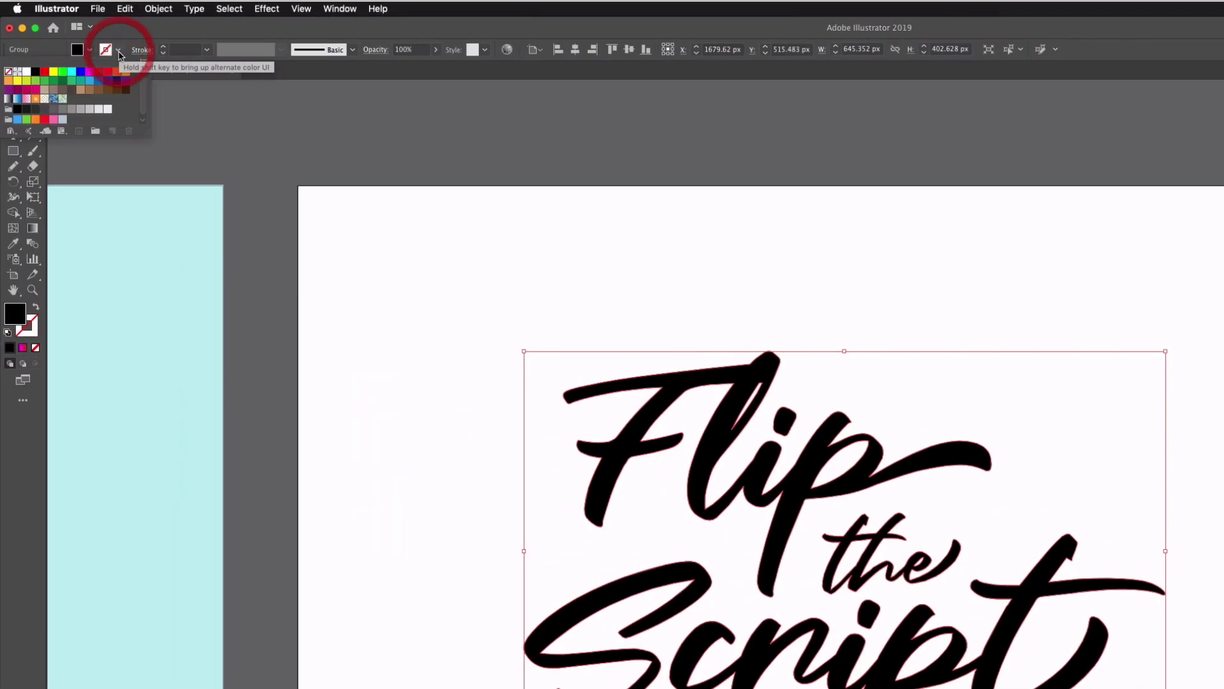
{"action": "left_click", "coordinate": [35, 72]}
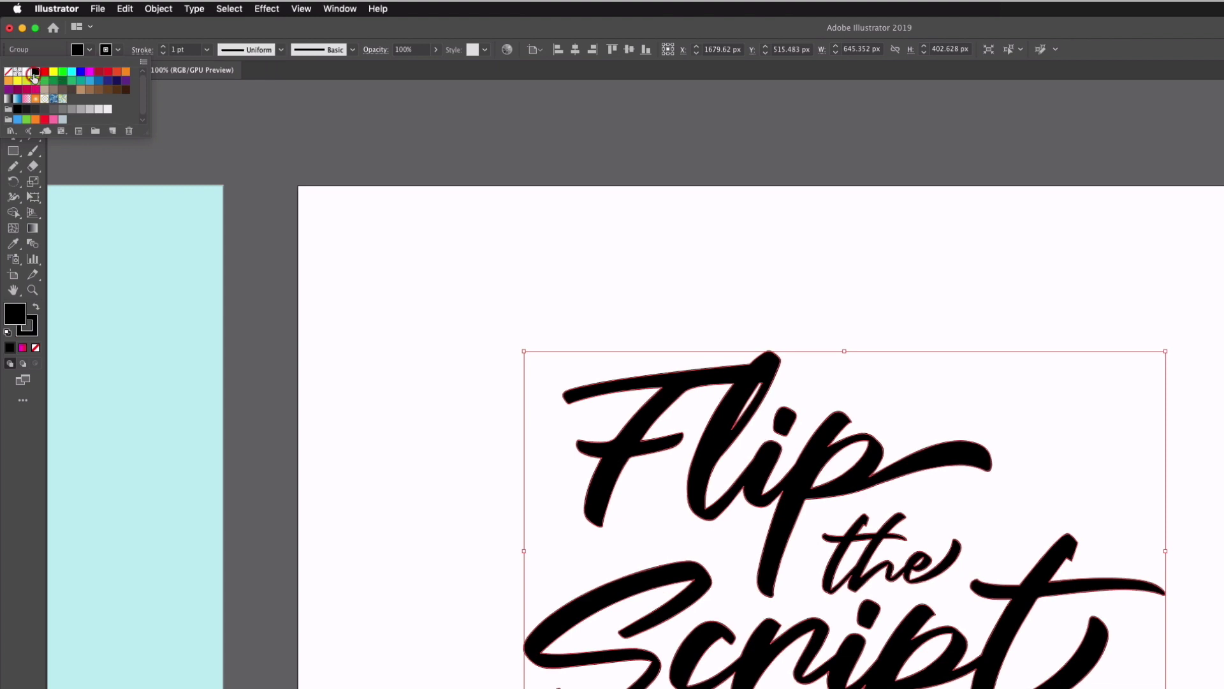
{"action": "left_click", "coordinate": [163, 47]}
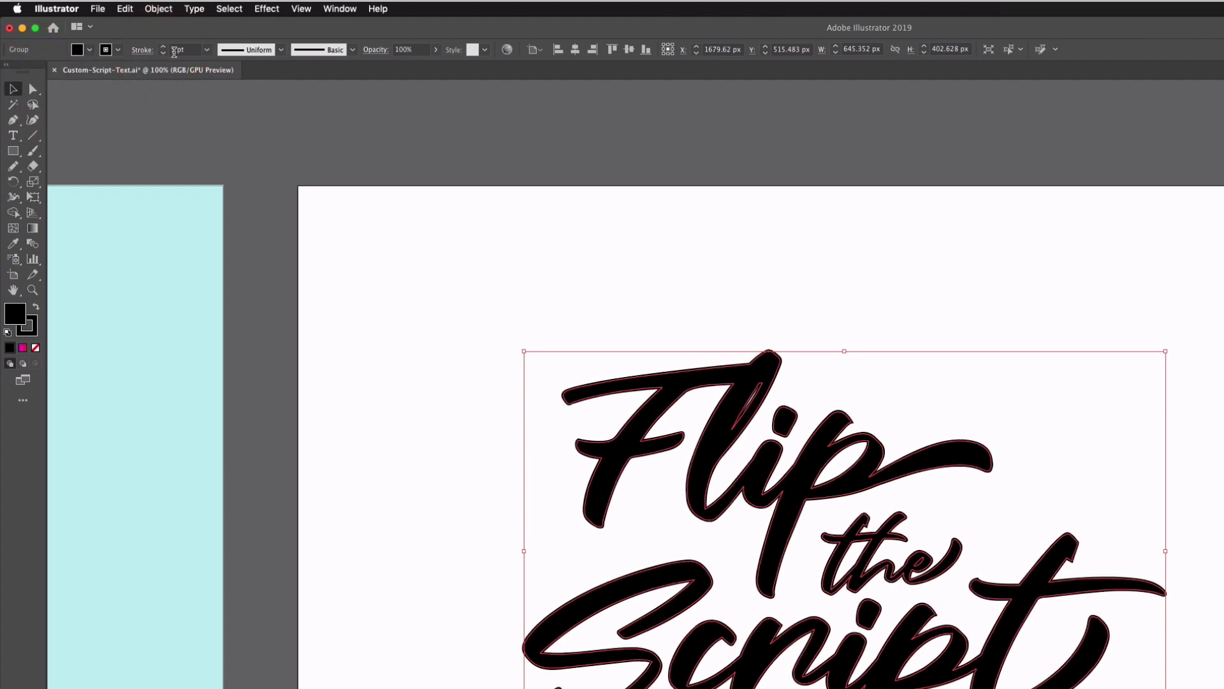
{"action": "left_click", "coordinate": [163, 47]}
{"action": "type", "text": "15"}
{"action": "key", "text": "Return"}
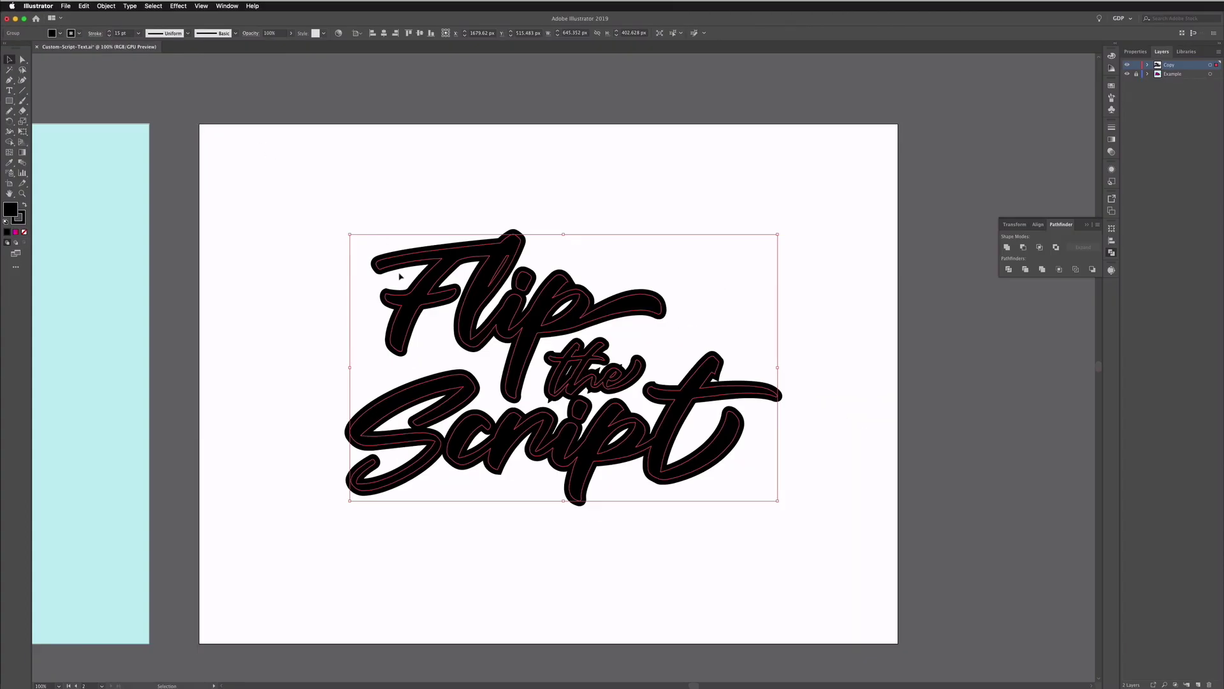
{"action": "key", "text": "super+equal"}
{"action": "key", "text": "super+equal"}
{"action": "key", "text": "super+equal"}
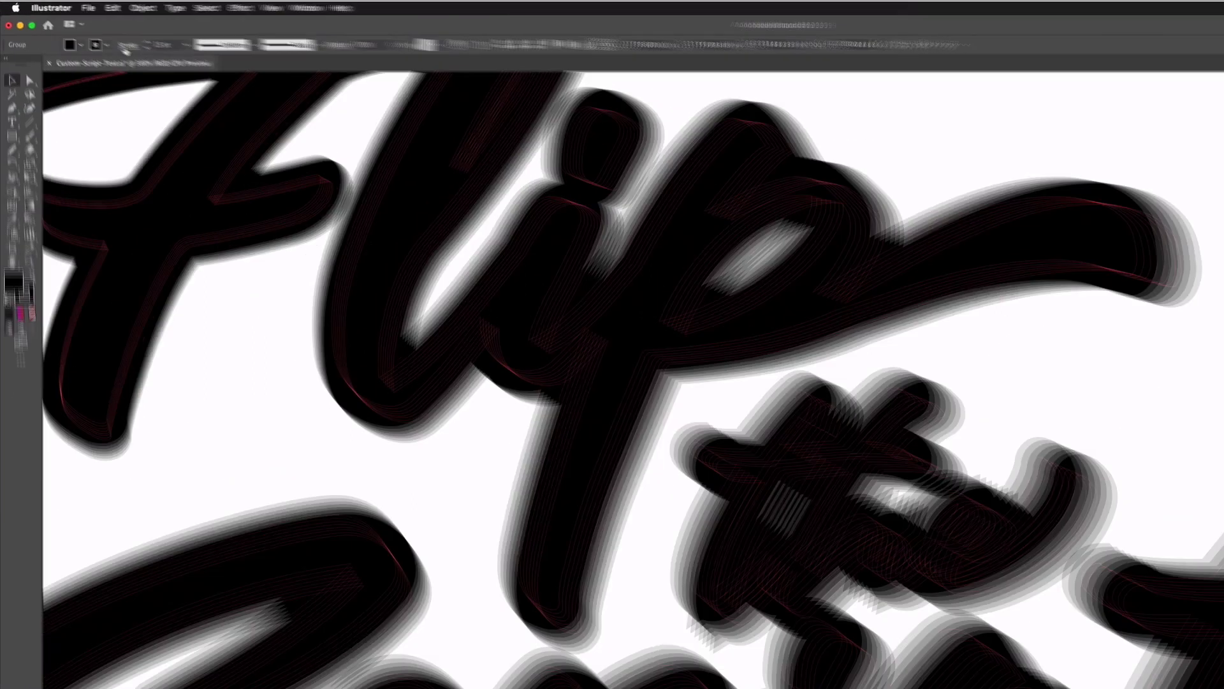
Step: Give the lettering's 15 pt stroke round caps and round corner joins
{"action": "left_click", "coordinate": [93, 34]}
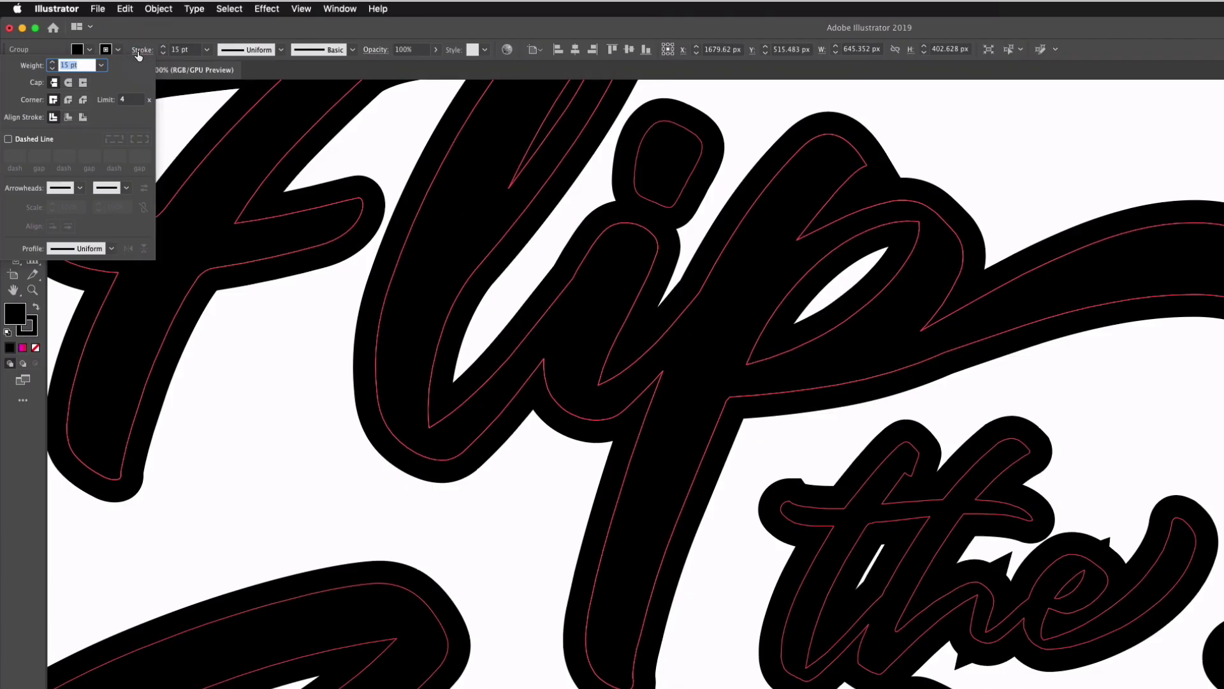
{"action": "left_click", "coordinate": [68, 82]}
{"action": "left_click", "coordinate": [68, 100]}
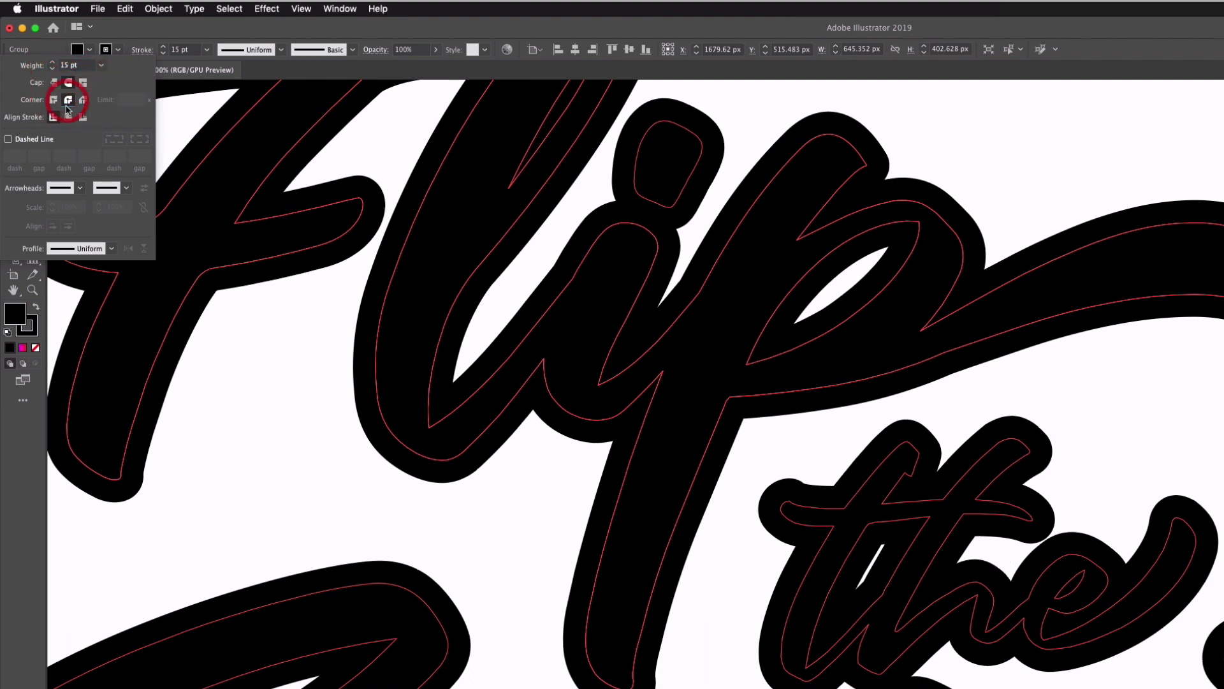
{"action": "key", "text": "Escape"}
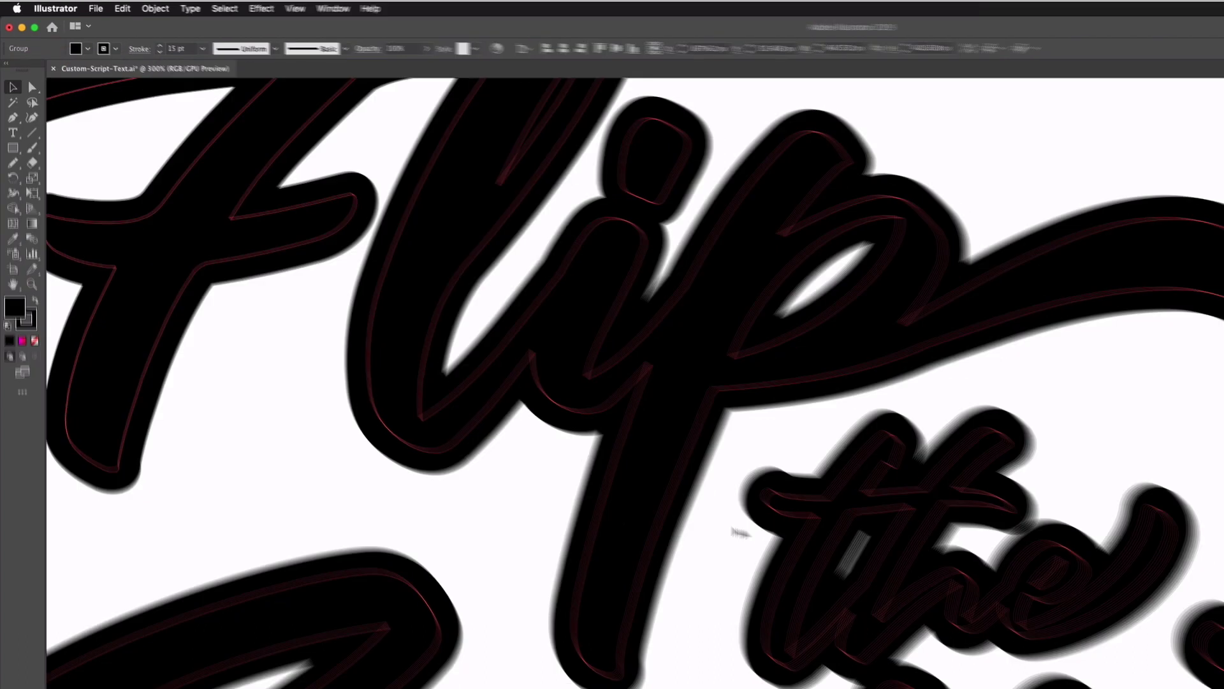
{"action": "left_click", "coordinate": [736, 549]}
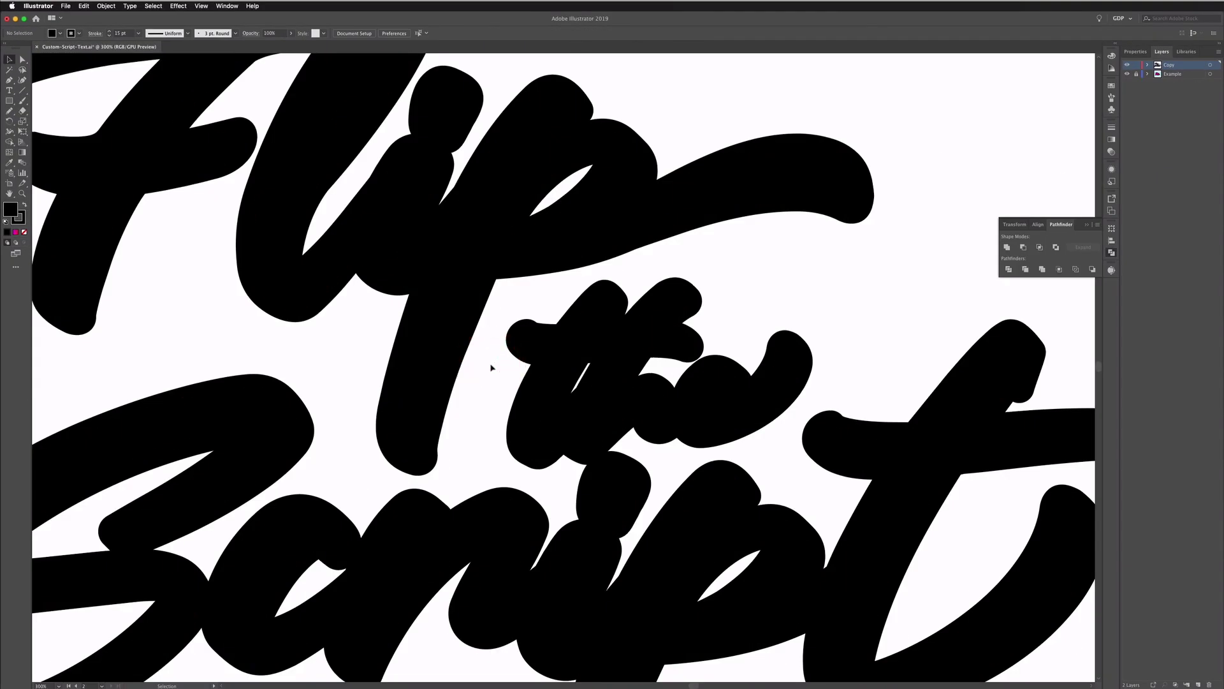
{"action": "key", "text": "super+minus"}
{"action": "key", "text": "super+minus"}
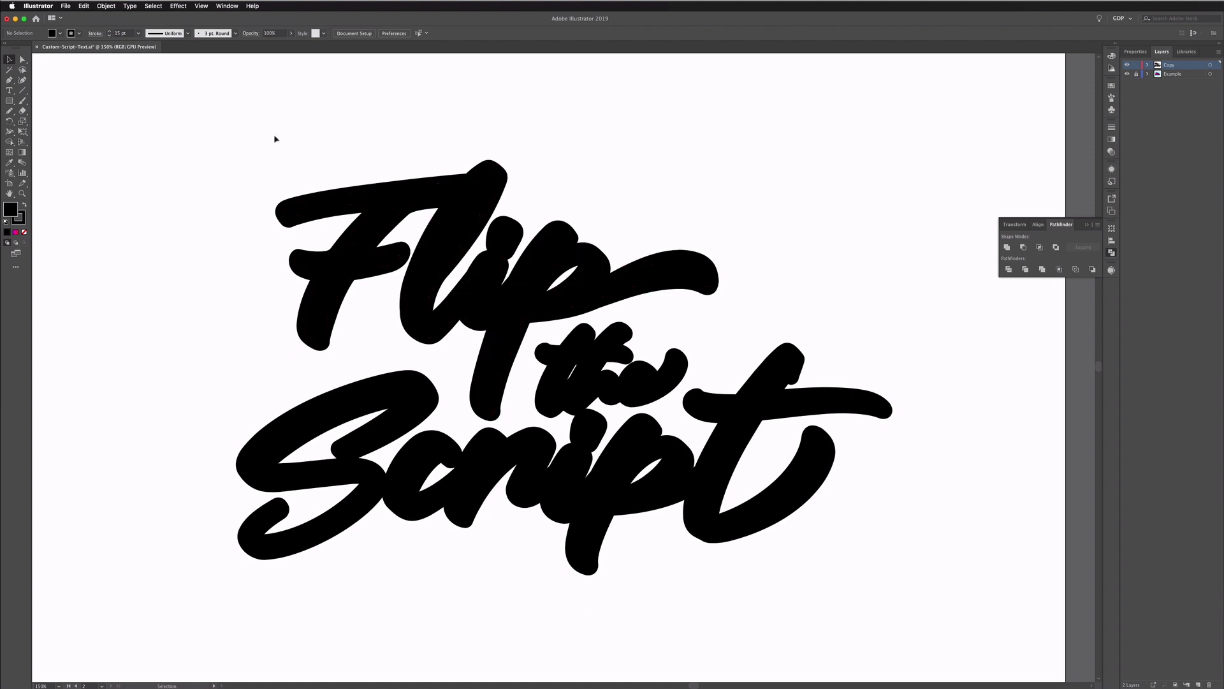
Step: Expand the lettering's fill and stroke into shapes and unite them into a single black outline silhouette
{"action": "left_click", "coordinate": [801, 514]}
{"action": "left_click", "coordinate": [107, 7]}
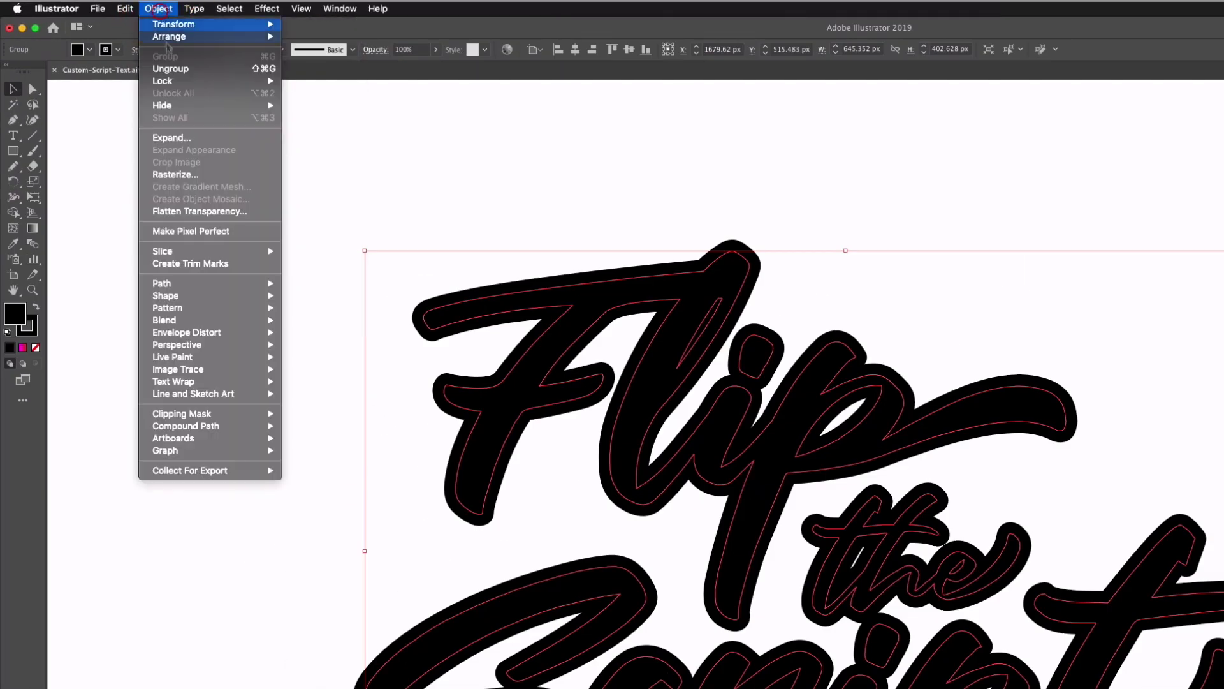
{"action": "left_click", "coordinate": [178, 138]}
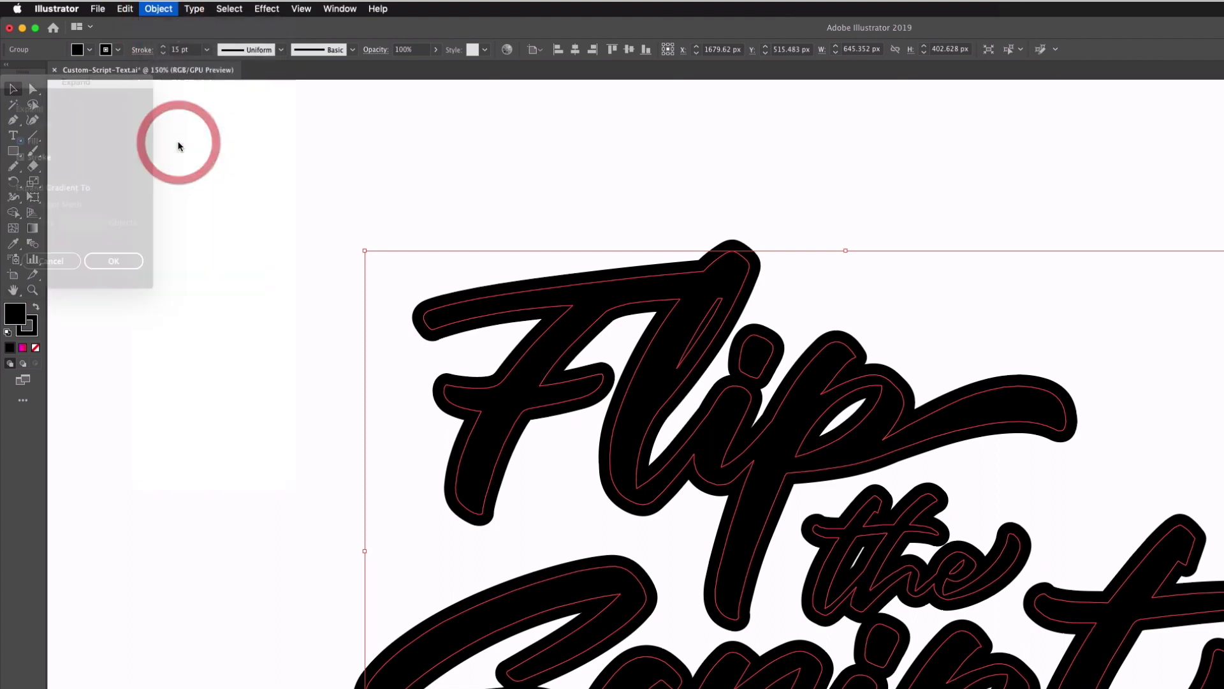
{"action": "left_click", "coordinate": [113, 261]}
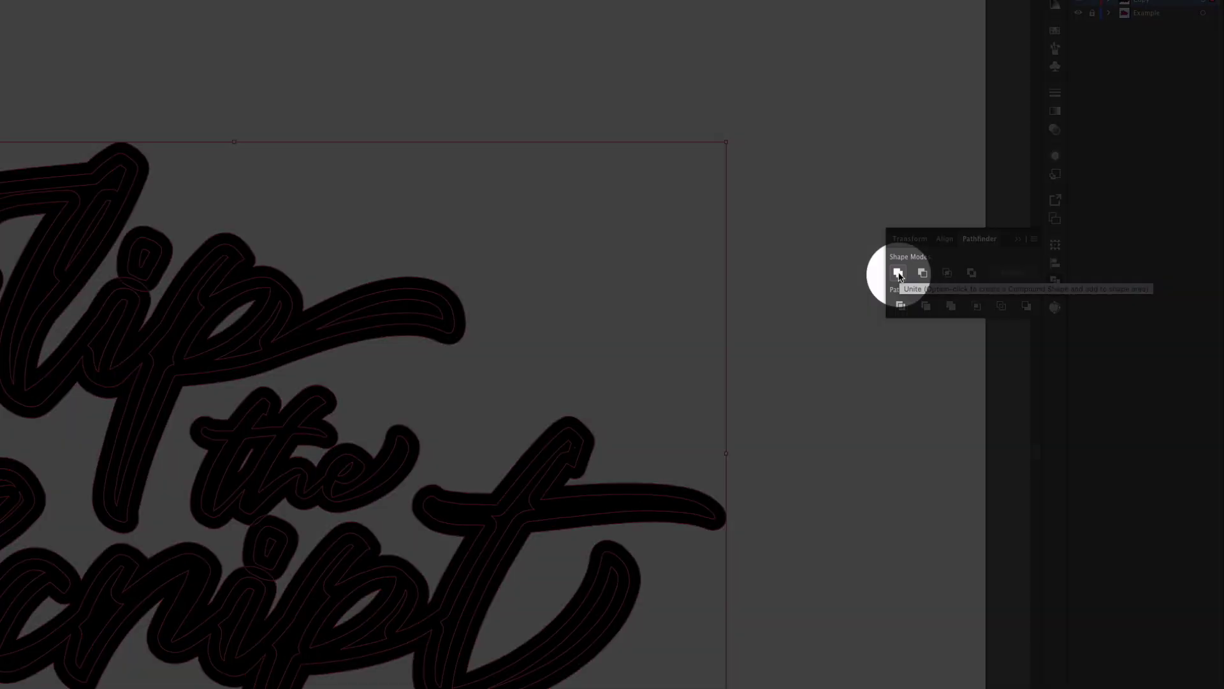
{"action": "left_click", "coordinate": [898, 273]}
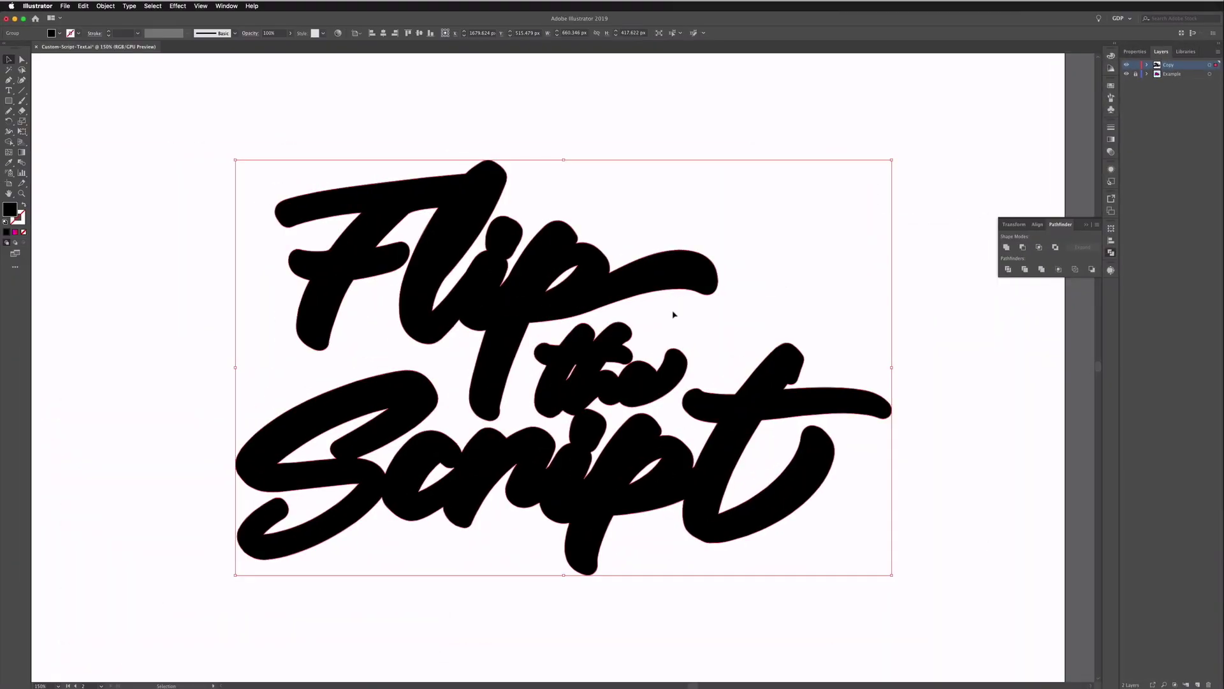
{"action": "left_click", "coordinate": [674, 314]}
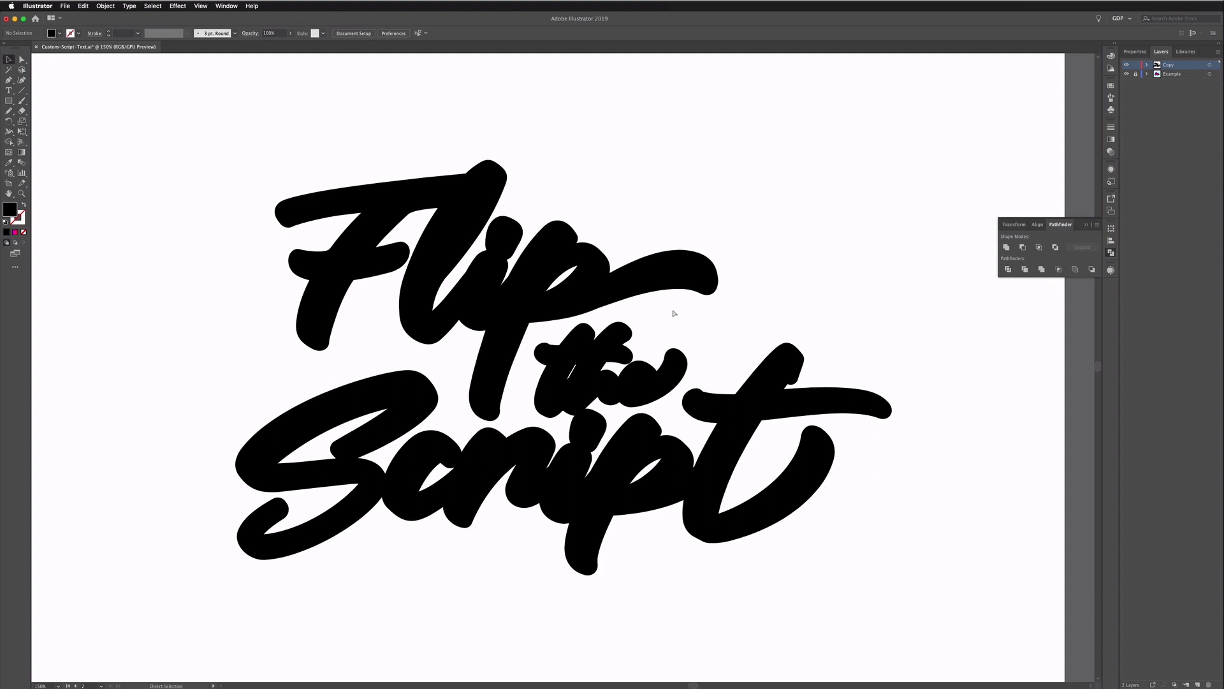
Step: Paste the original lettering in place over the black silhouette and fill it with a linear gradient from green to cyan
{"action": "key", "text": "super+a"}
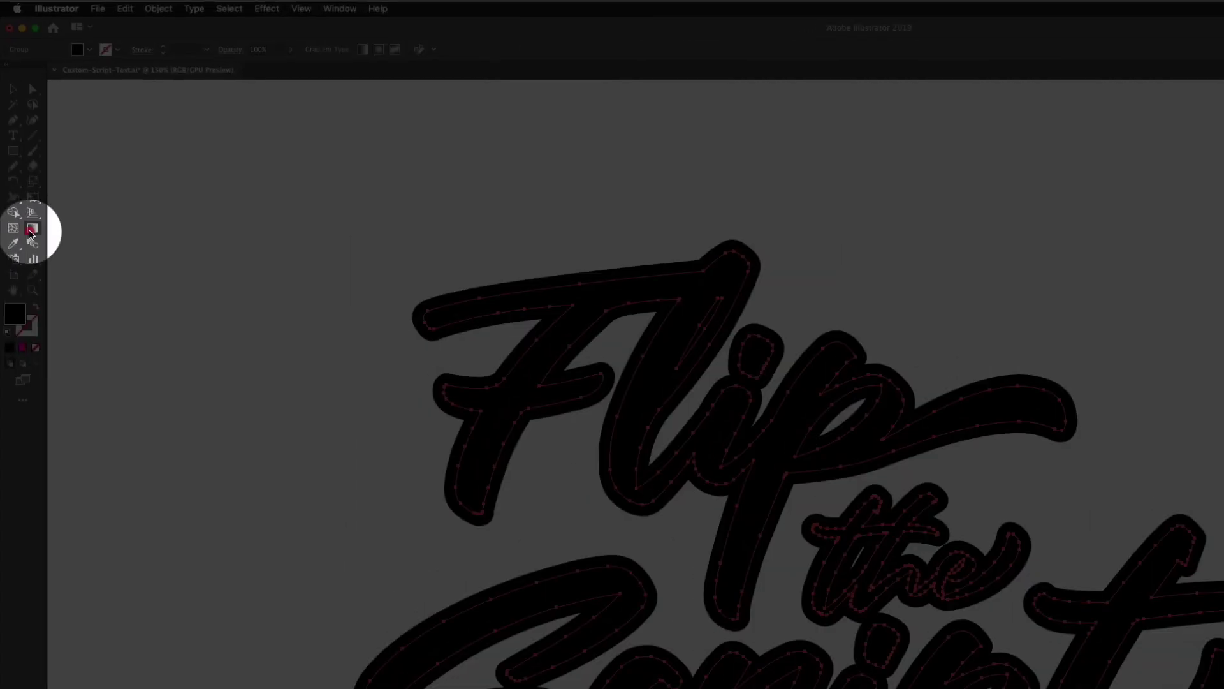
{"action": "double_click", "coordinate": [20, 152]}
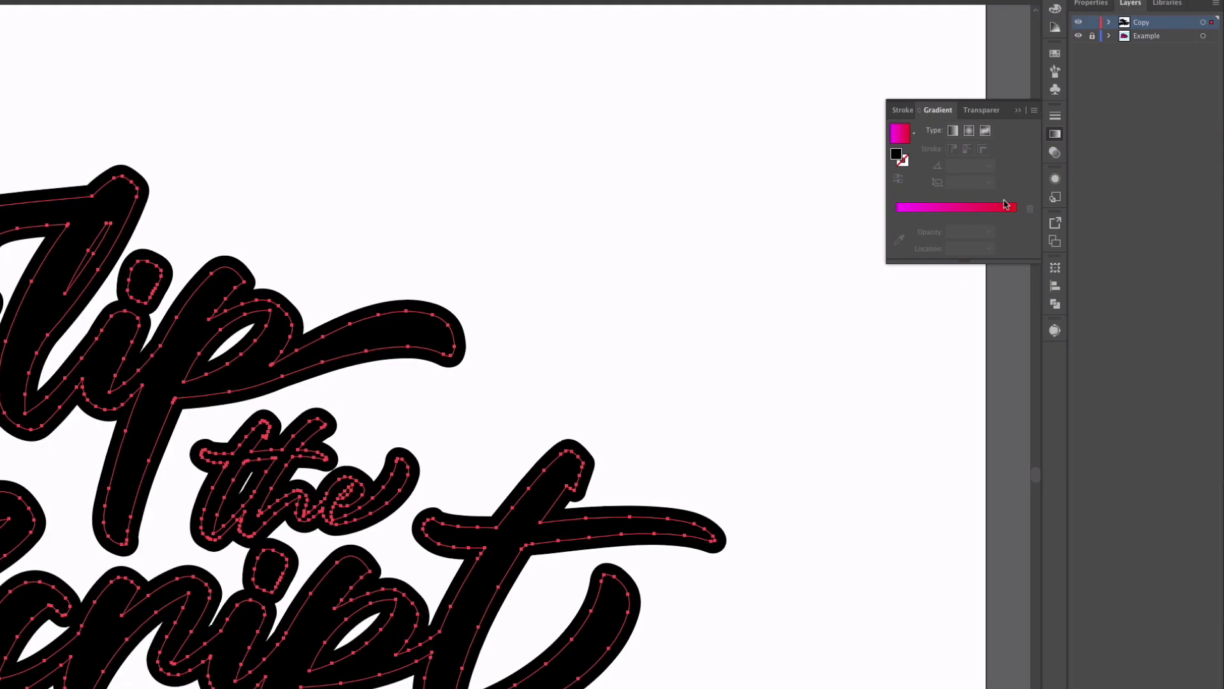
{"action": "left_click", "coordinate": [956, 210]}
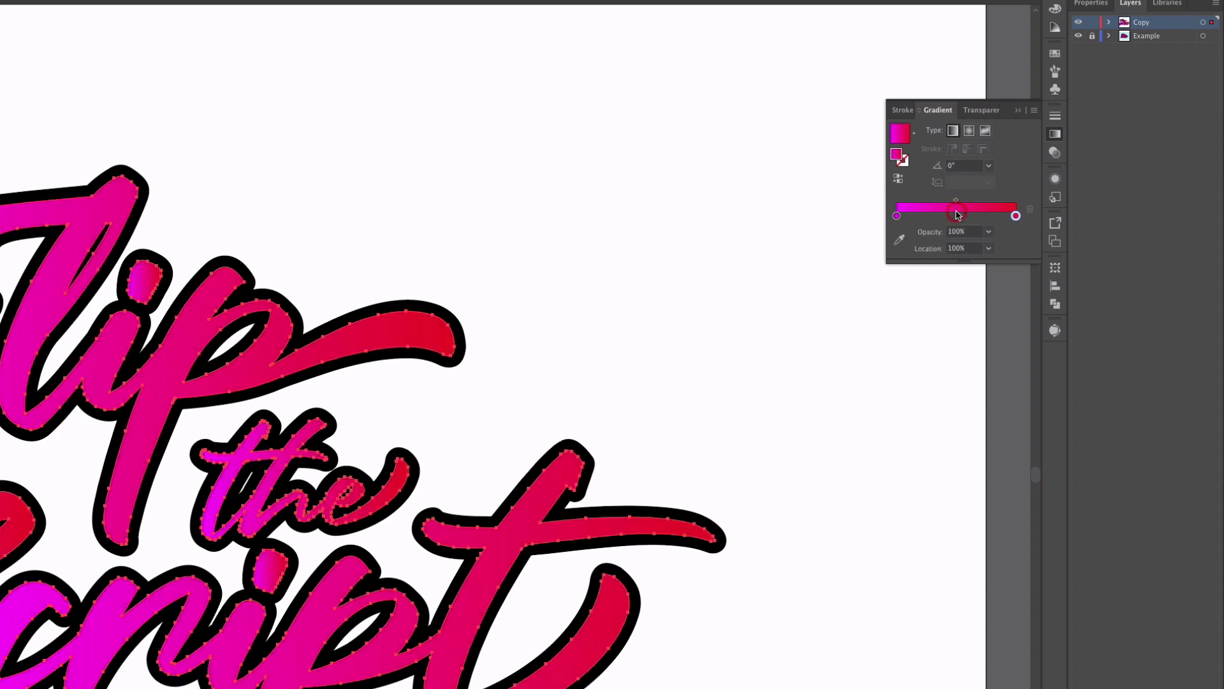
{"action": "left_click", "coordinate": [897, 217]}
{"action": "double_click", "coordinate": [896, 217]}
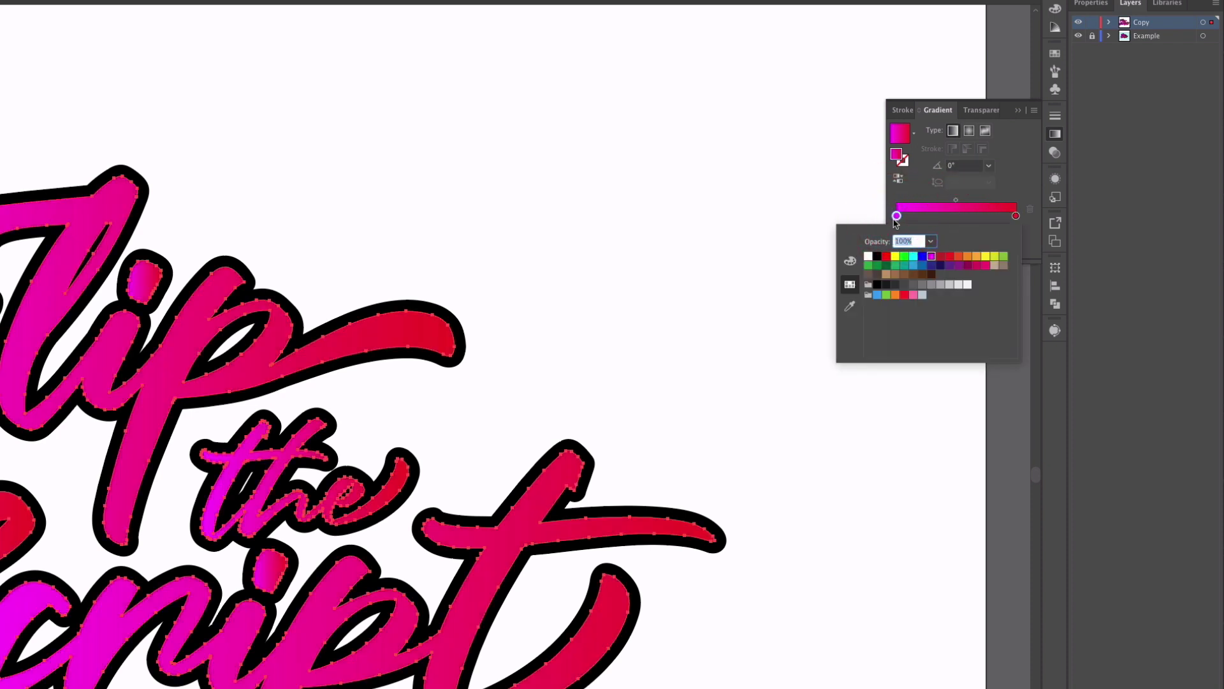
{"action": "left_click", "coordinate": [904, 256]}
{"action": "left_click", "coordinate": [1015, 216]}
{"action": "left_click", "coordinate": [914, 256]}
{"action": "key", "text": "Escape"}
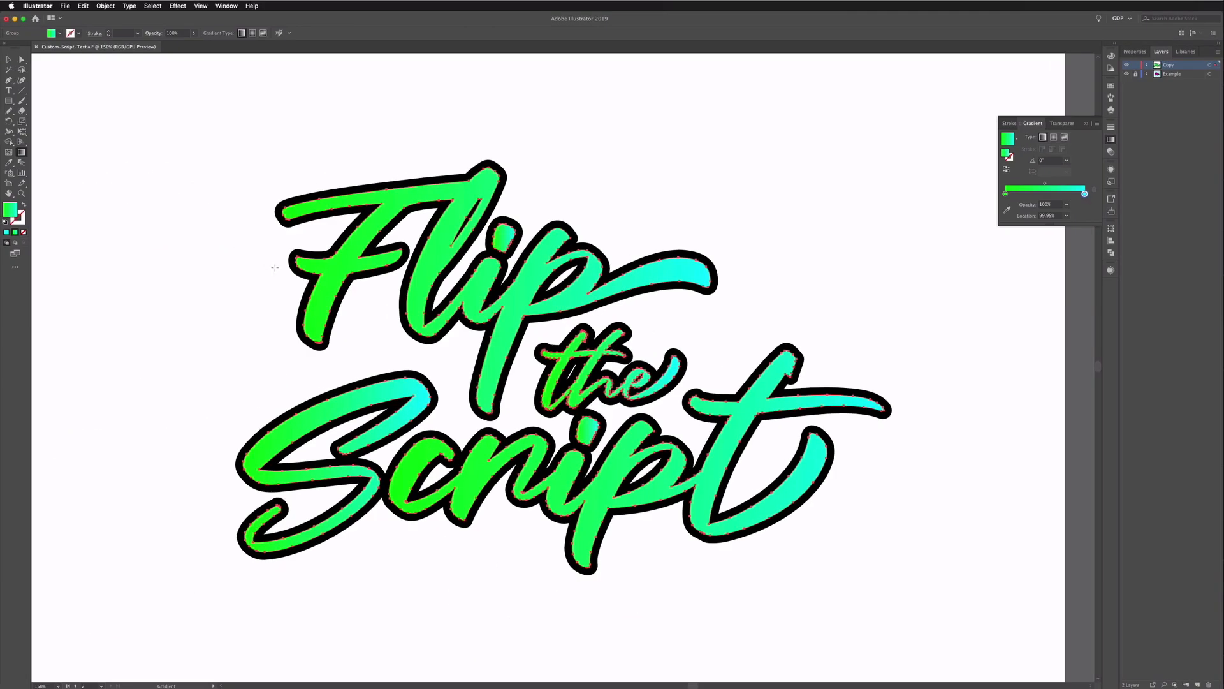
Step: Stretch one continuous gradient diagonally across the whole lettering, from above the F in "Flip" to the t of "Script"
{"action": "left_click_drag", "start_coordinate": [221, 205], "coordinate": [556, 430]}
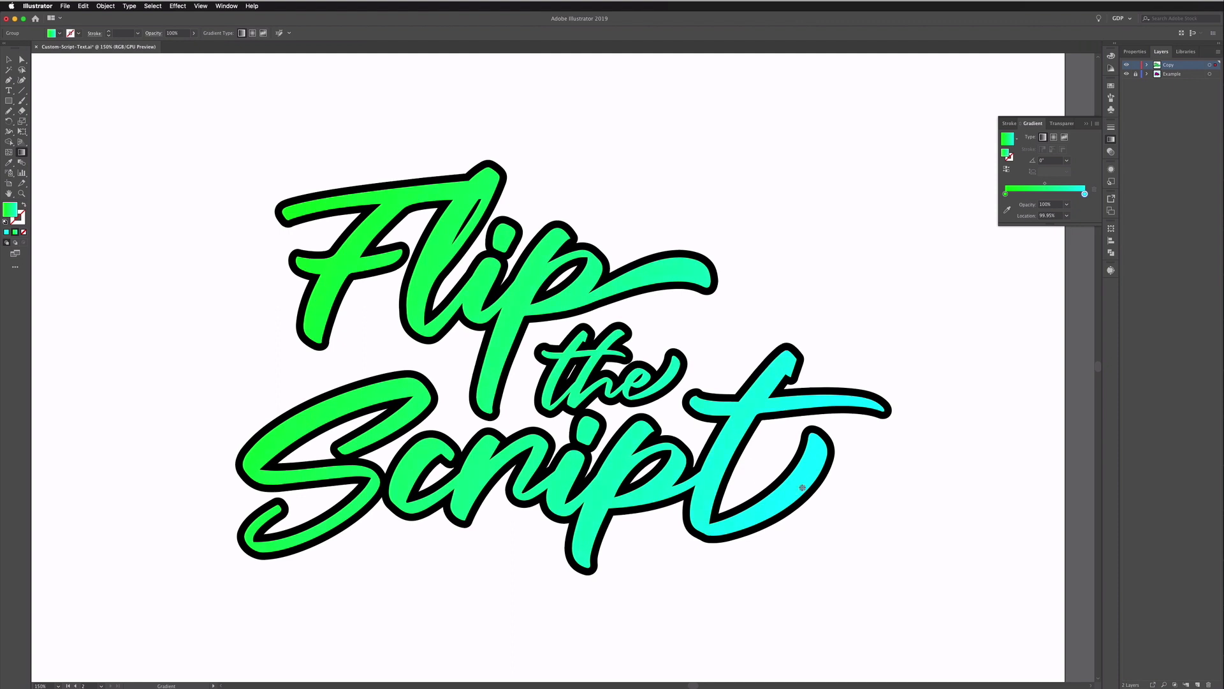
{"action": "left_click_drag", "start_coordinate": [804, 490], "coordinate": [805, 490]}
{"action": "left_click", "coordinate": [10, 60]}
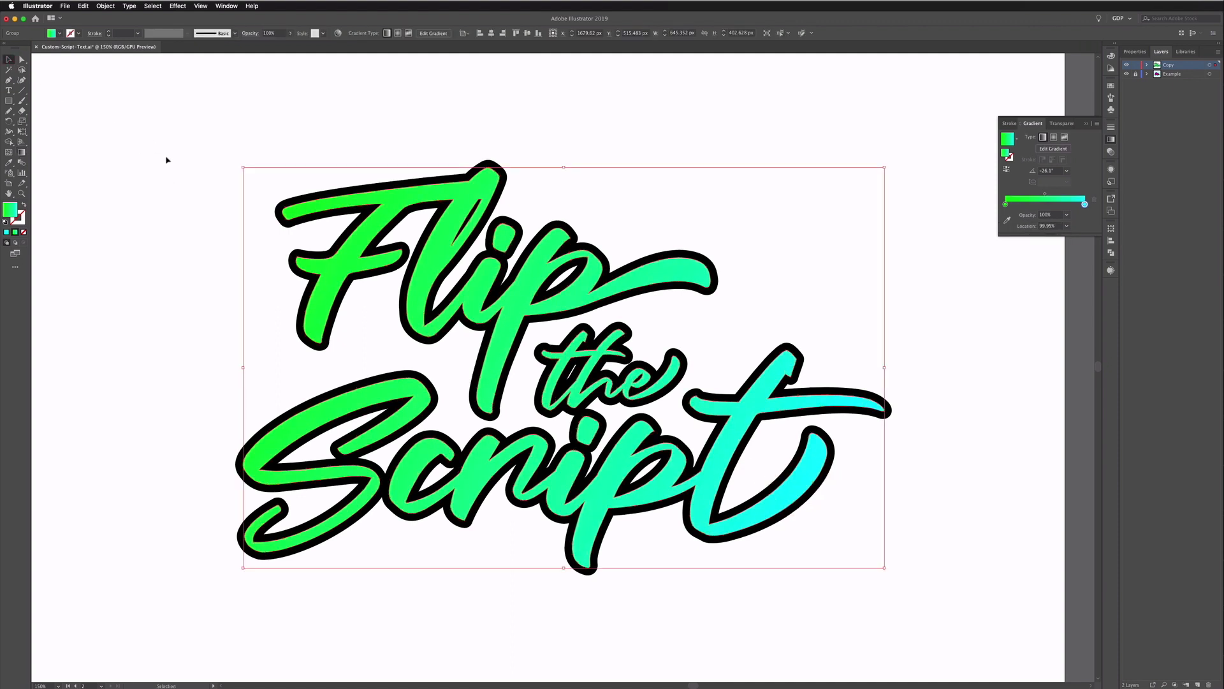
{"action": "left_click", "coordinate": [205, 174]}
Step: Duplicate the black outline silhouette about 58 px to the right and 58 px down, placing the copy behind the lettering
{"action": "key", "text": "super+minus"}
{"action": "key", "text": "super+minus"}
{"action": "left_click", "coordinate": [377, 334]}
{"action": "left_click", "coordinate": [475, 437]}
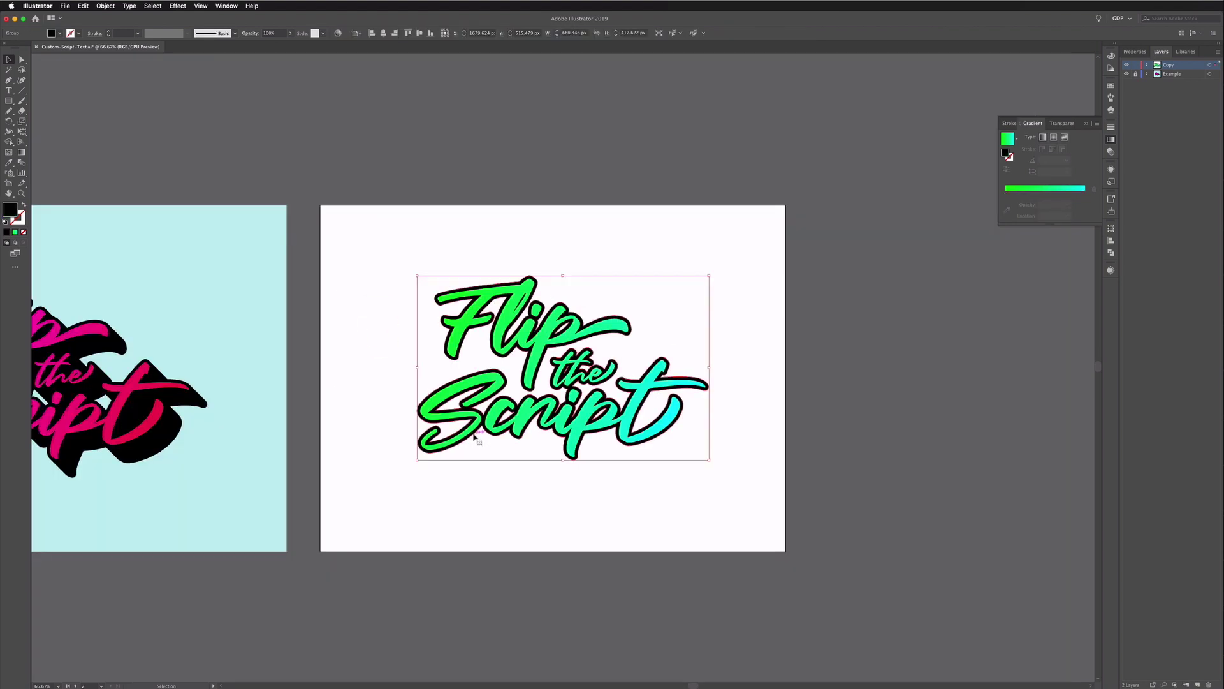
{"action": "key", "text": "super+="}
{"action": "key", "text": "super+="}
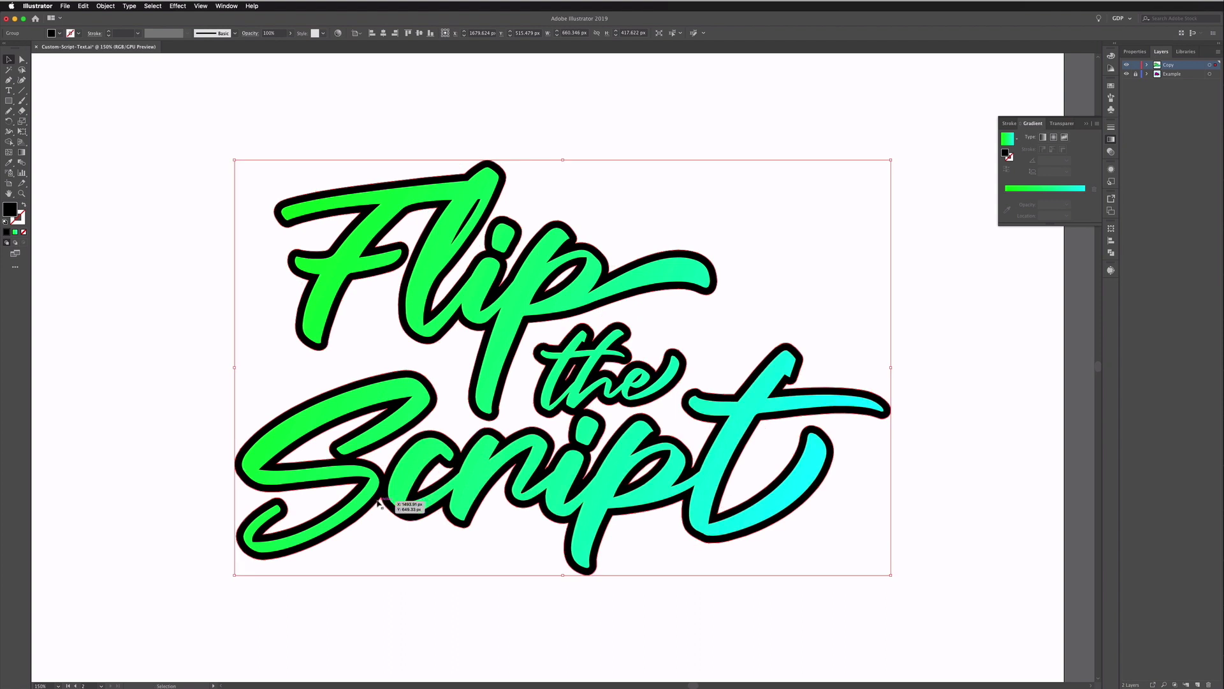
{"action": "left_click_drag", "start_coordinate": [377, 501], "coordinate": [453, 545]}
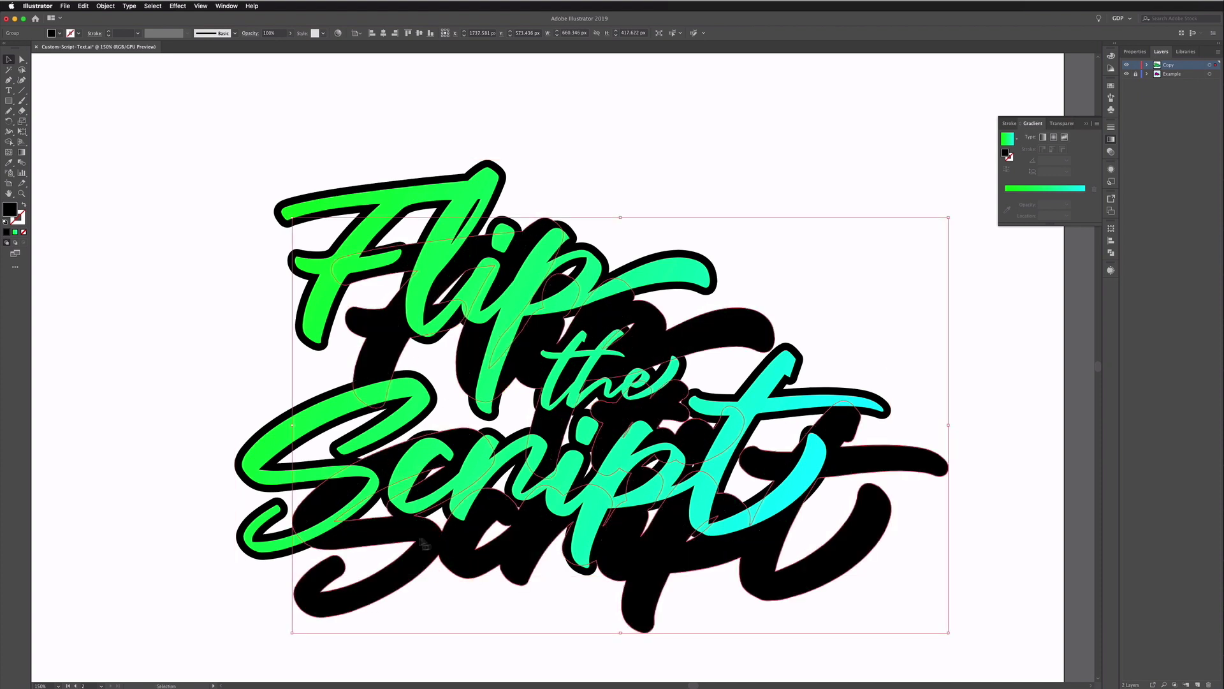
Step: Blend the two black silhouettes and adjust the blend options to form a smooth, solid diagonal extrusion behind the lettering
{"action": "left_click", "coordinate": [275, 559], "text": "shift"}
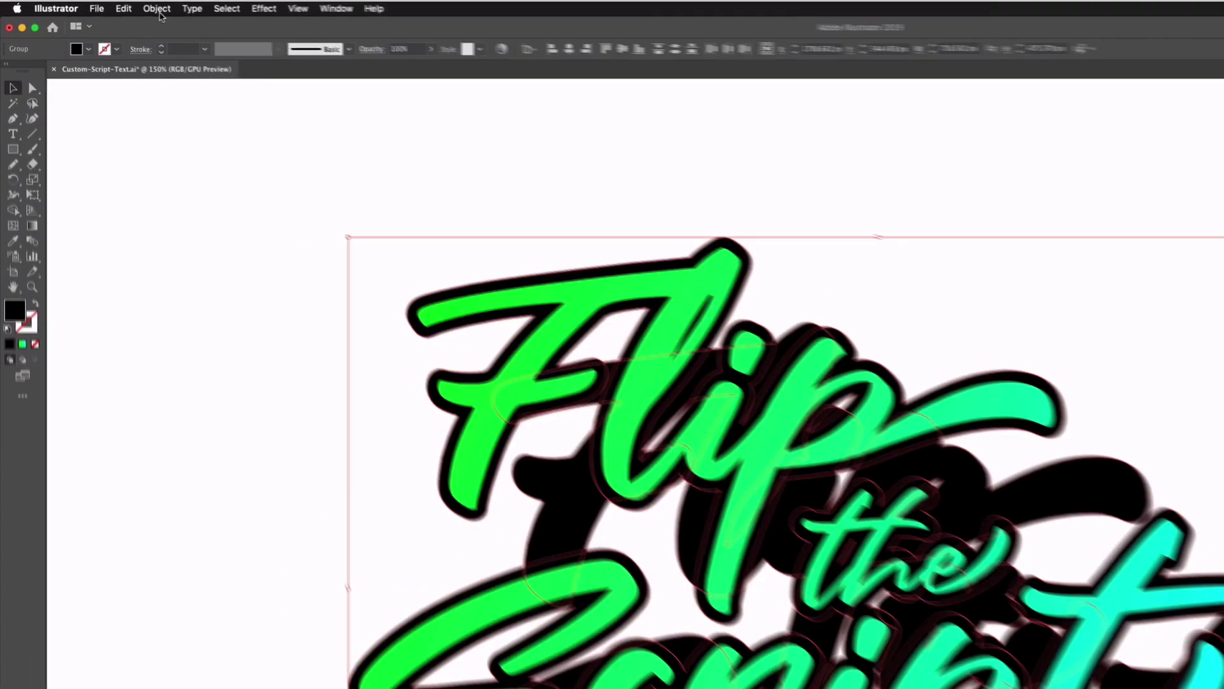
{"action": "left_click", "coordinate": [105, 6]}
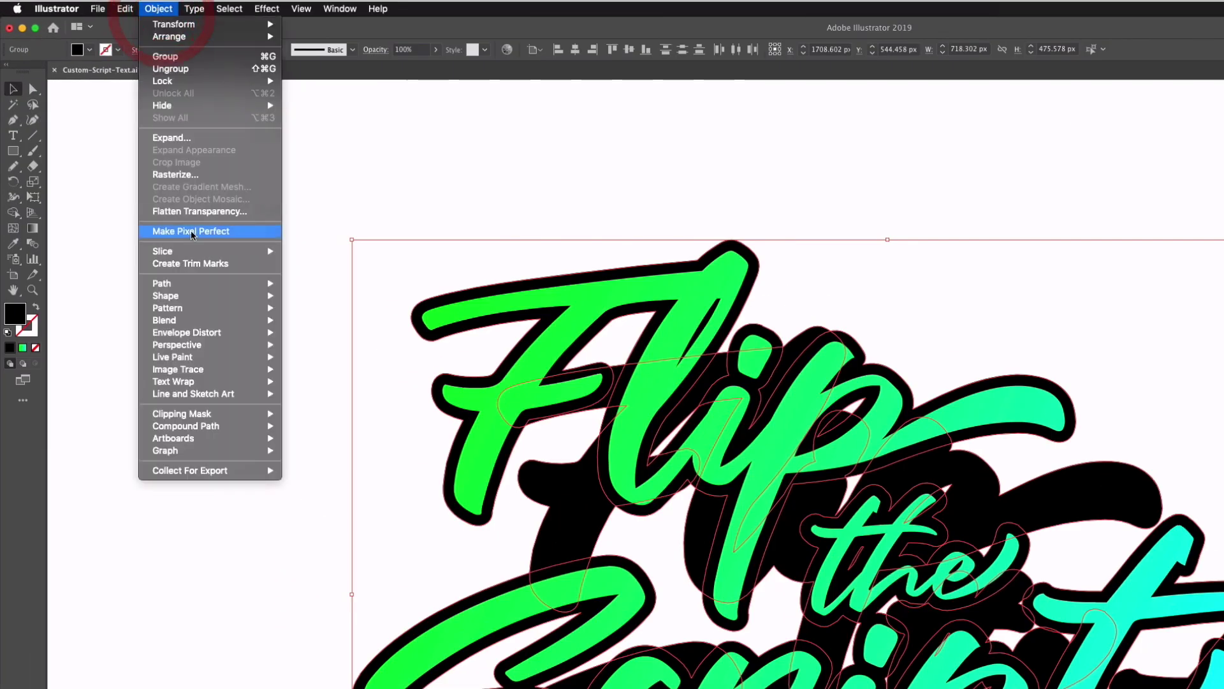
{"action": "mouse_move", "coordinate": [144, 215]}
{"action": "left_click", "coordinate": [306, 320]}
{"action": "left_click", "coordinate": [158, 8]}
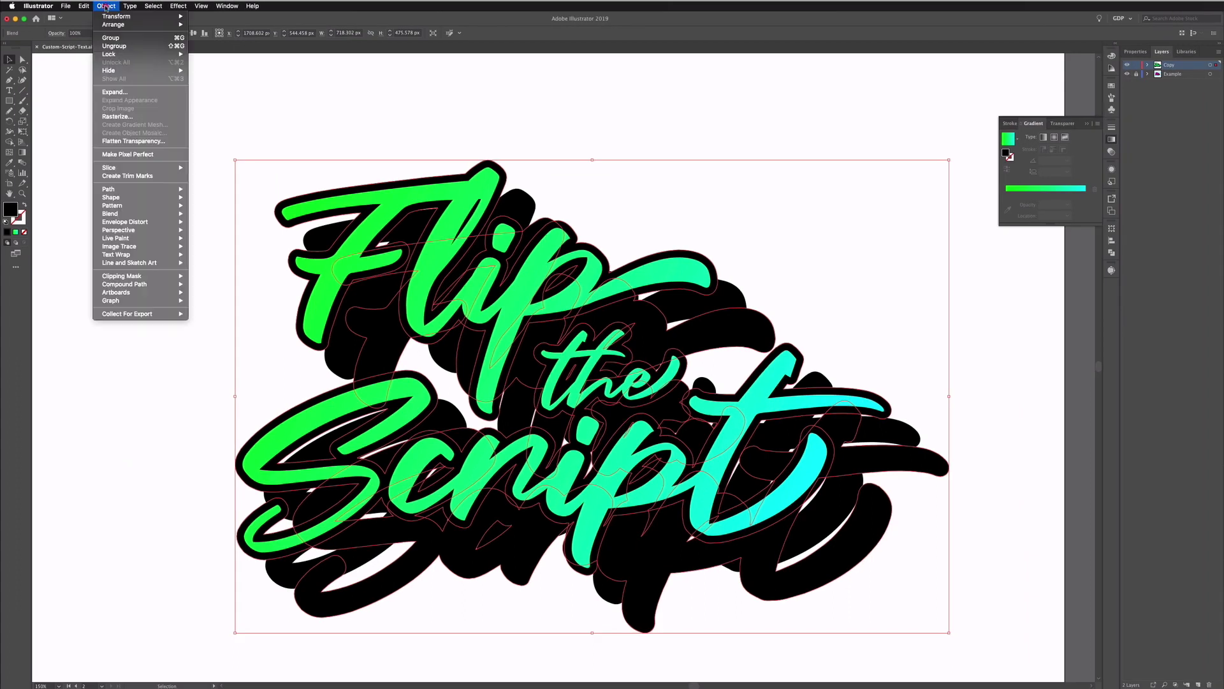
{"action": "mouse_move", "coordinate": [140, 216]}
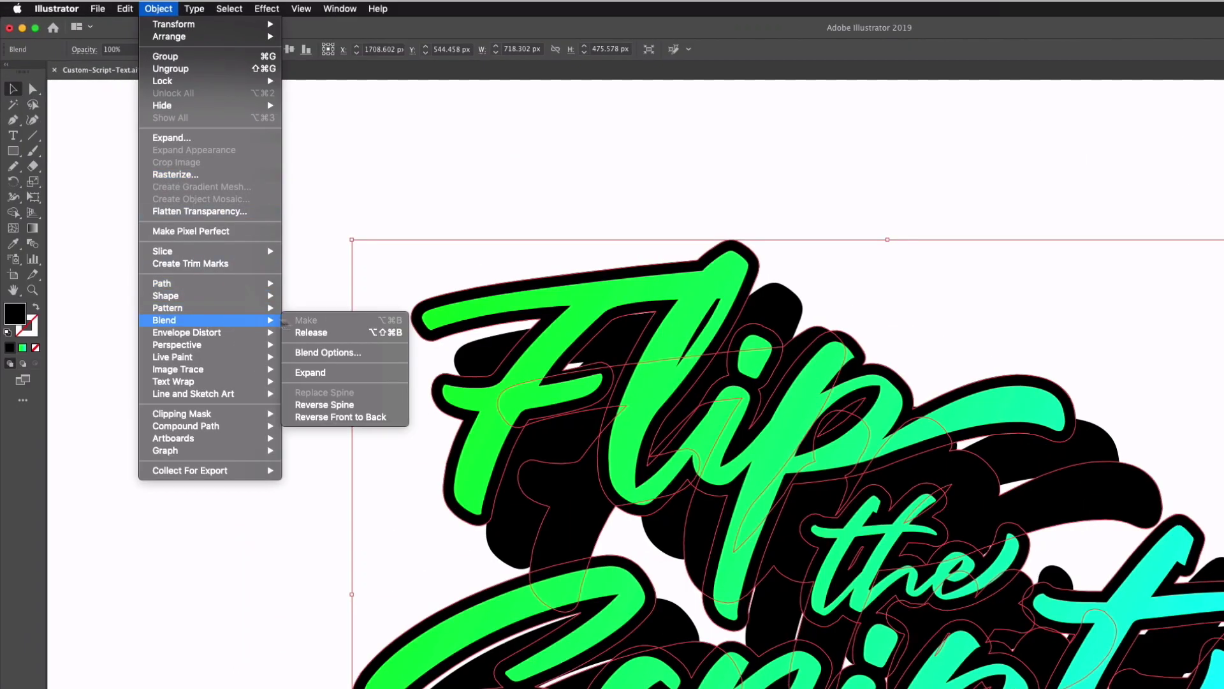
{"action": "left_click", "coordinate": [315, 352]}
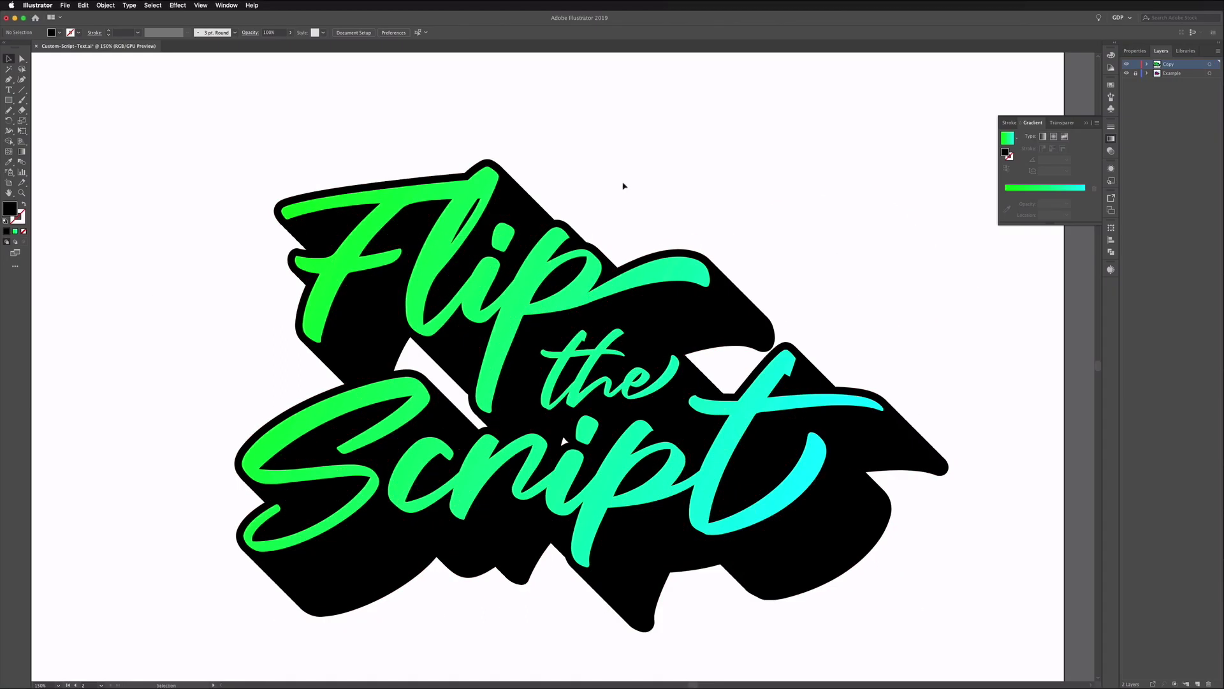
Step: Isolate the blended extrusion, select both of its silhouettes and change their fill to dark grey, then leave isolation
{"action": "left_click", "coordinate": [515, 190]}
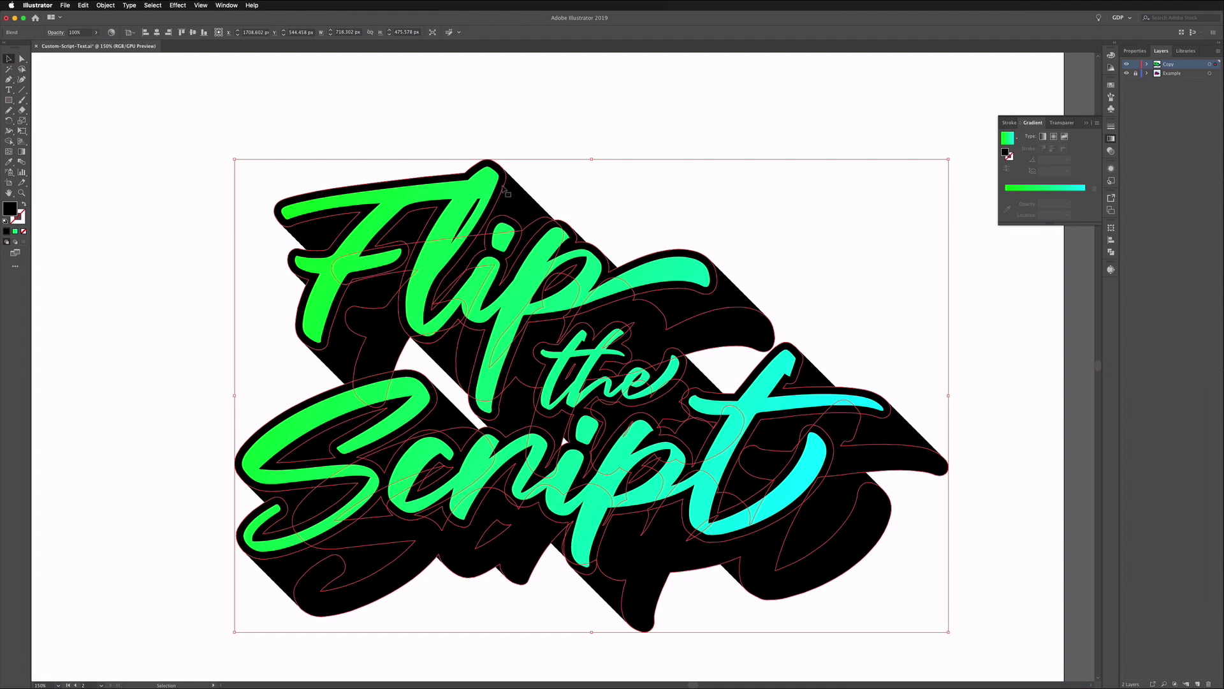
{"action": "double_click", "coordinate": [503, 187]}
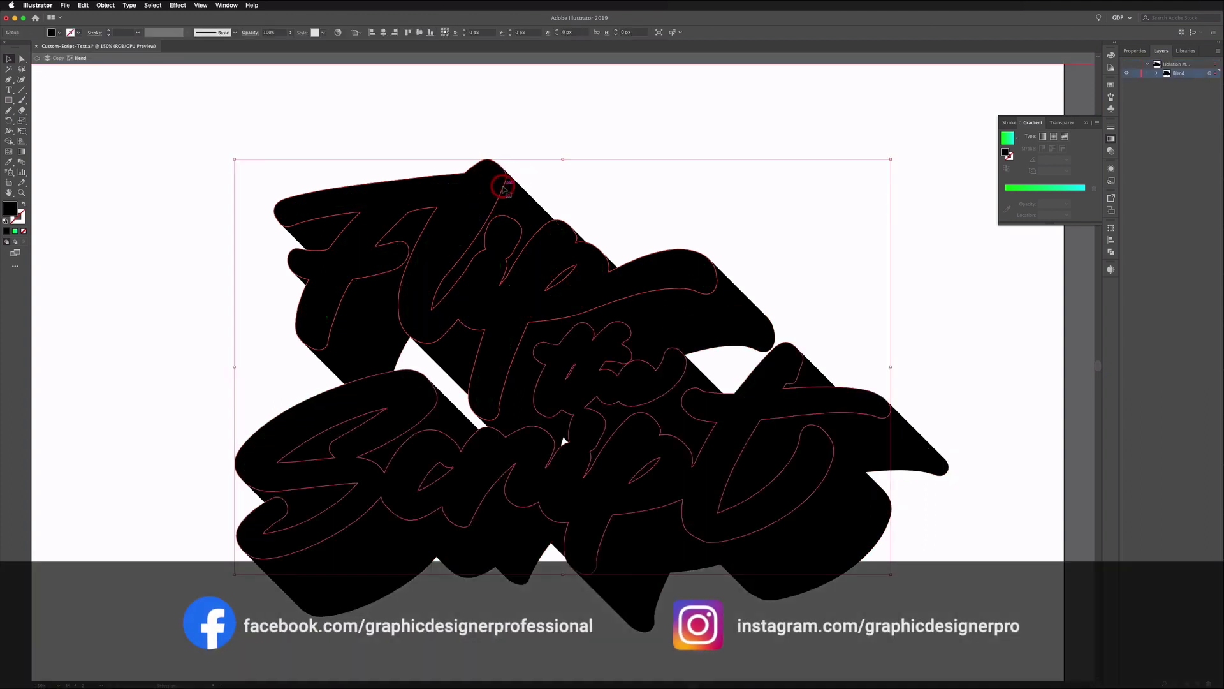
{"action": "left_click", "coordinate": [461, 593]}
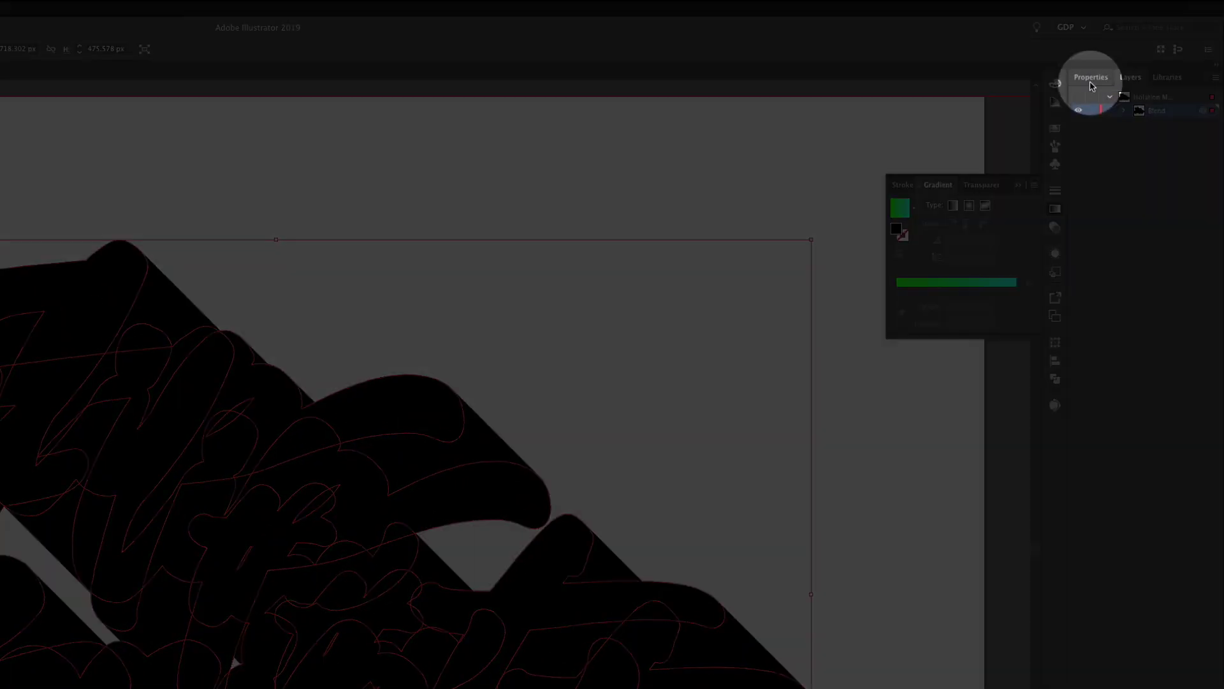
{"action": "left_click", "coordinate": [1135, 51]}
{"action": "left_click", "coordinate": [1080, 223]}
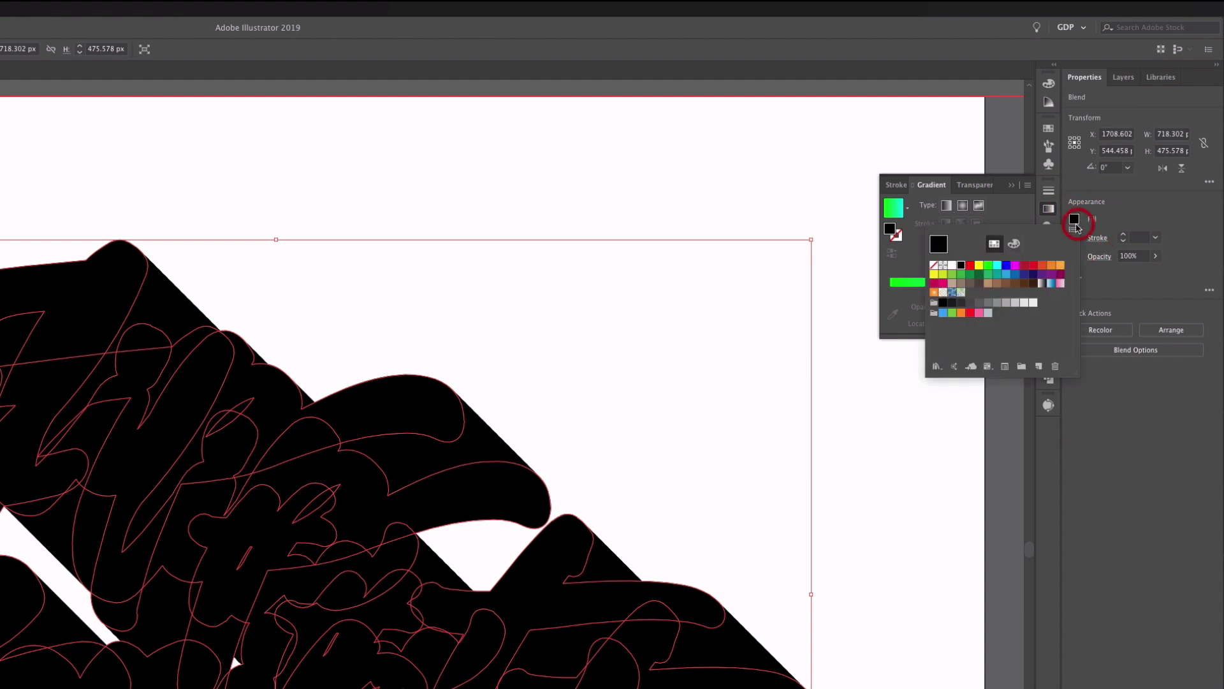
{"action": "left_click", "coordinate": [962, 310]}
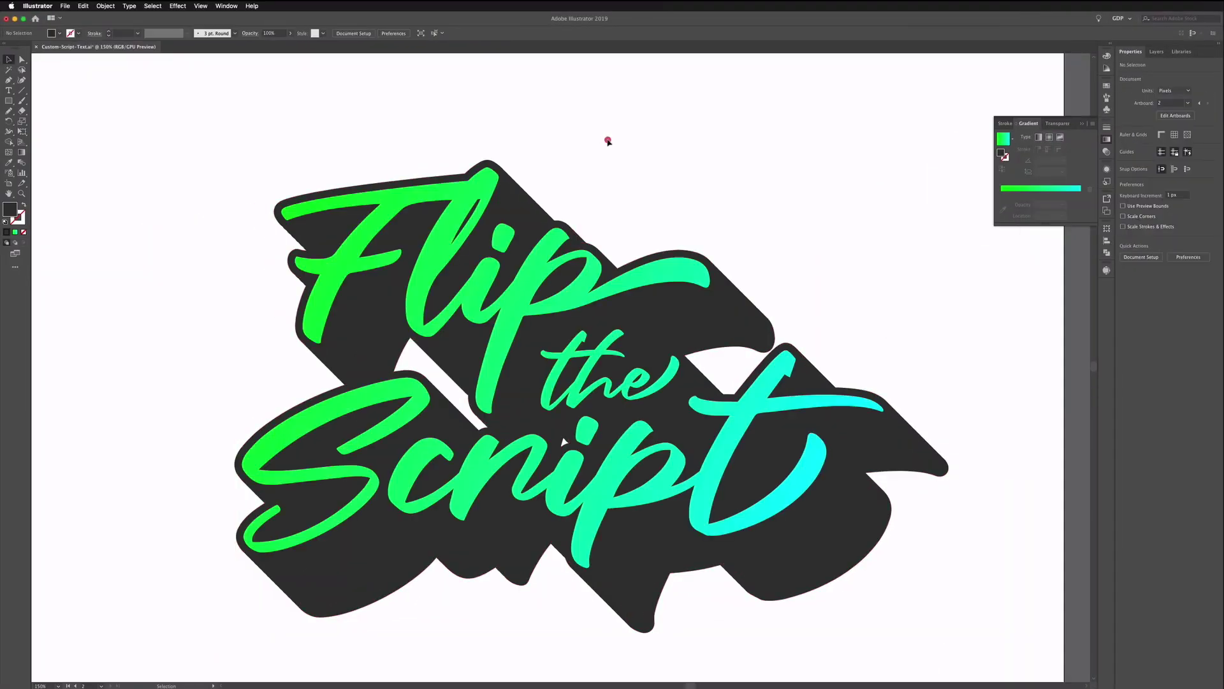
{"action": "left_click", "coordinate": [609, 143]}
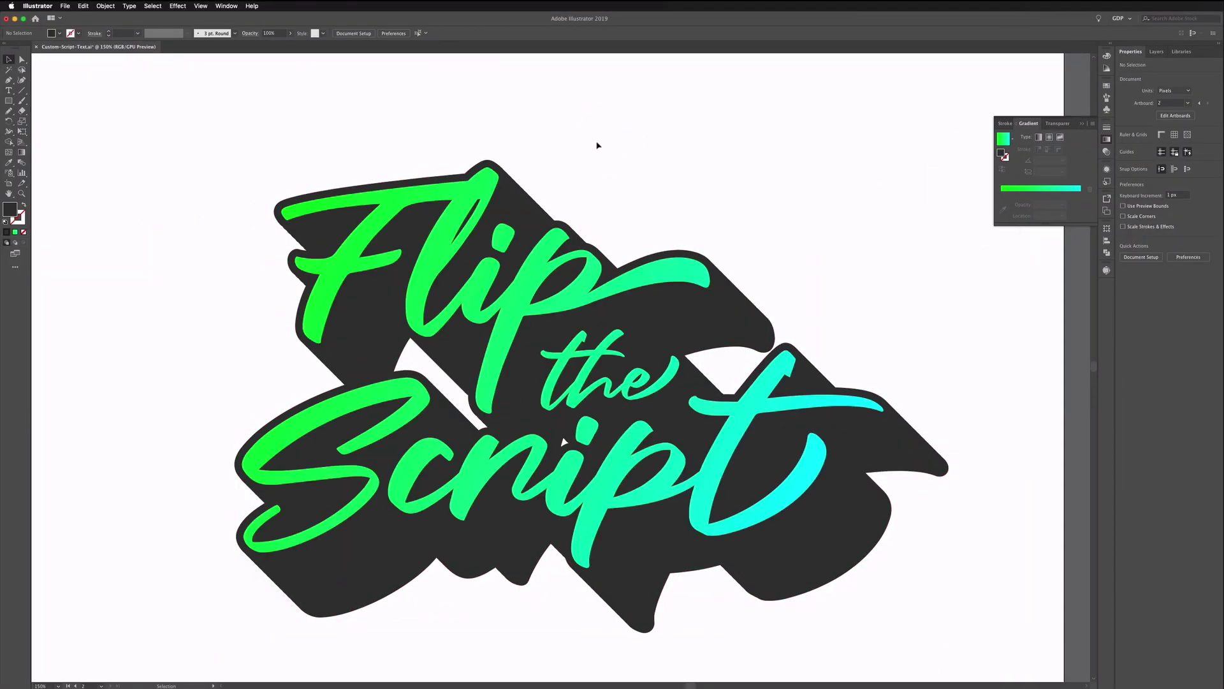